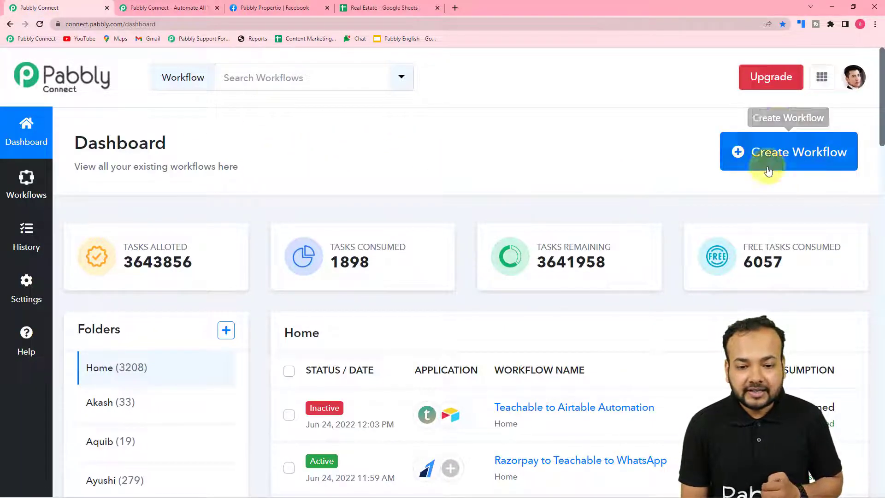
Create a new workflow named "Google Sheets to Facebook Automation" and collapse its trigger section.
left_click(796, 158)
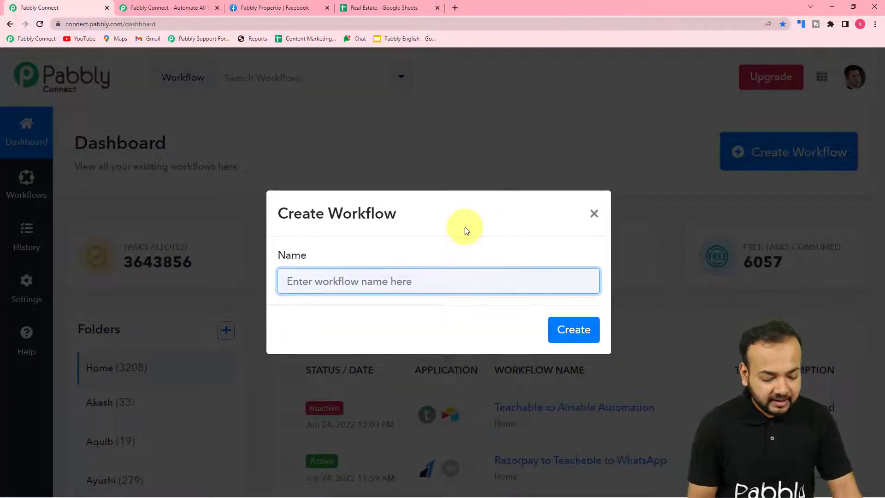
type("Goo")
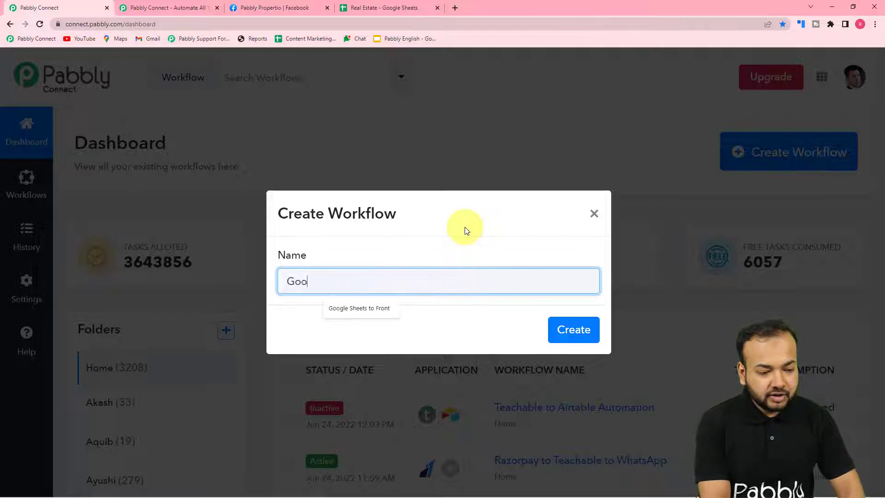
type("glw ")
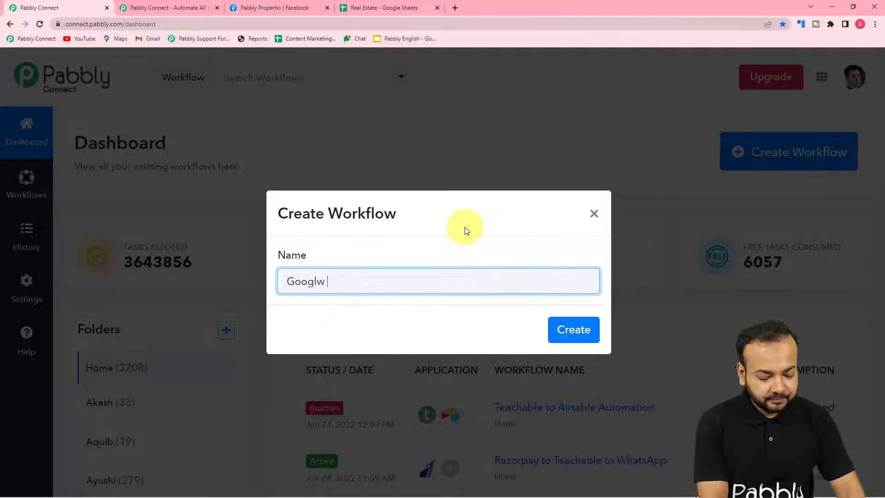
type("Sheets")
key("BackSpace")
key("BackSpace")
key("BackSpace")
key("BackSpace")
key("BackSpace")
key("BackSpace")
key("BackSpace")
key("BackSpace")
type("e Sheets to Face")
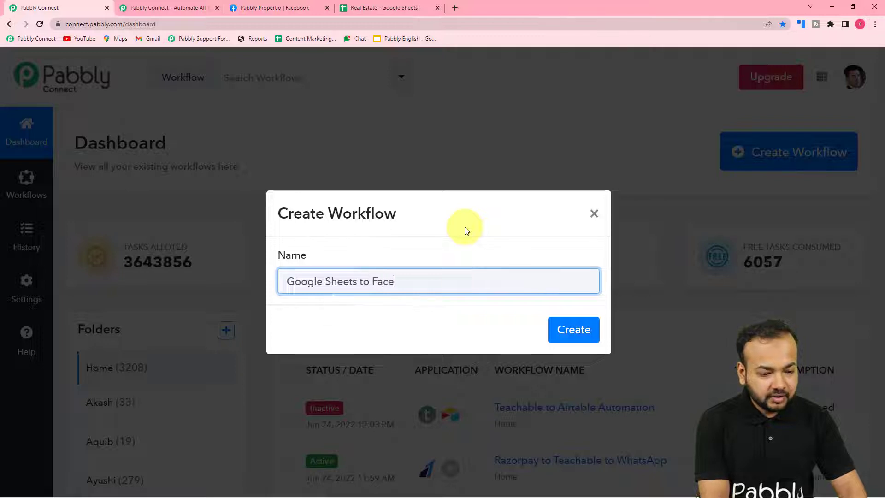
type("book Automation")
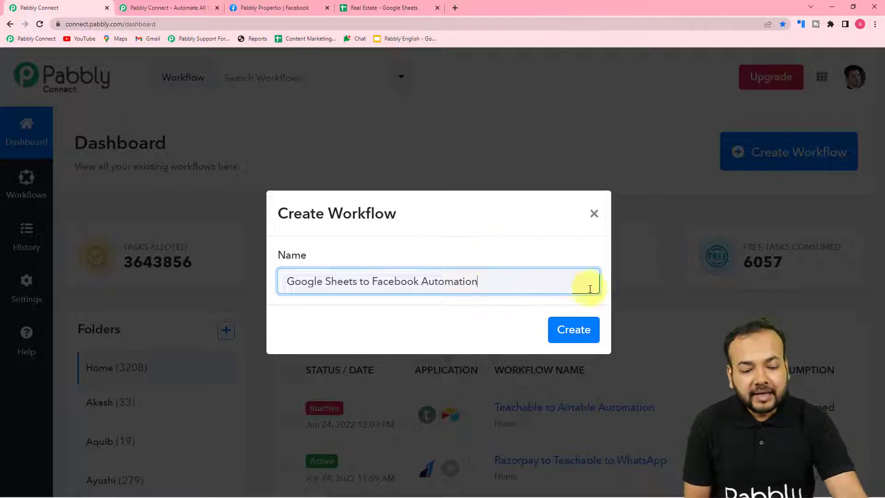
left_click(588, 341)
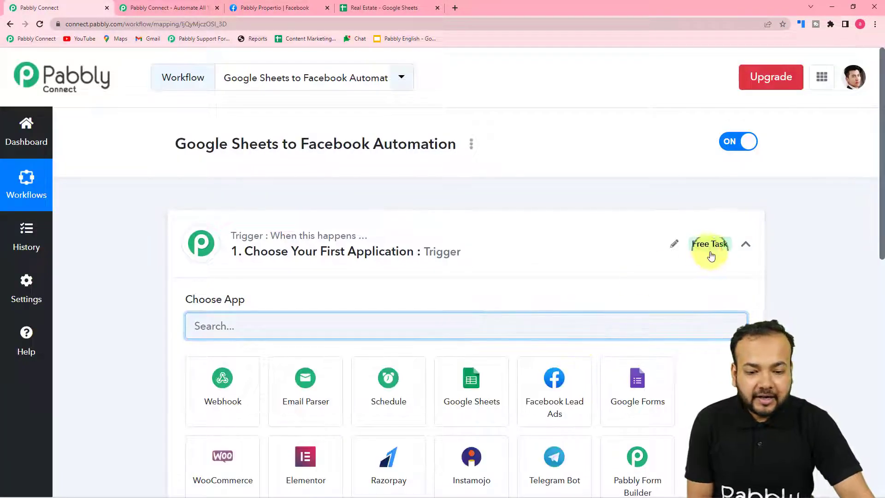
left_click(751, 249)
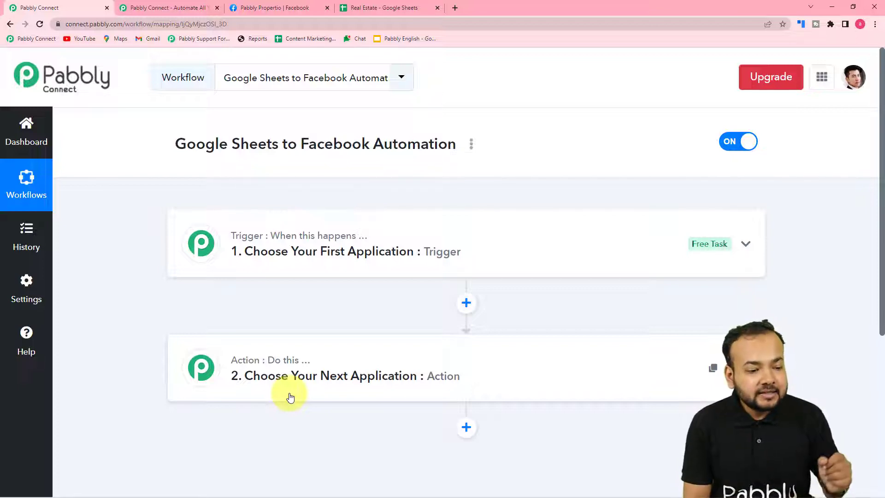
In the Real Estate spreadsheet, widen the Location column and open the Royal Park brochure link to examine the property image.
left_click(364, 8)
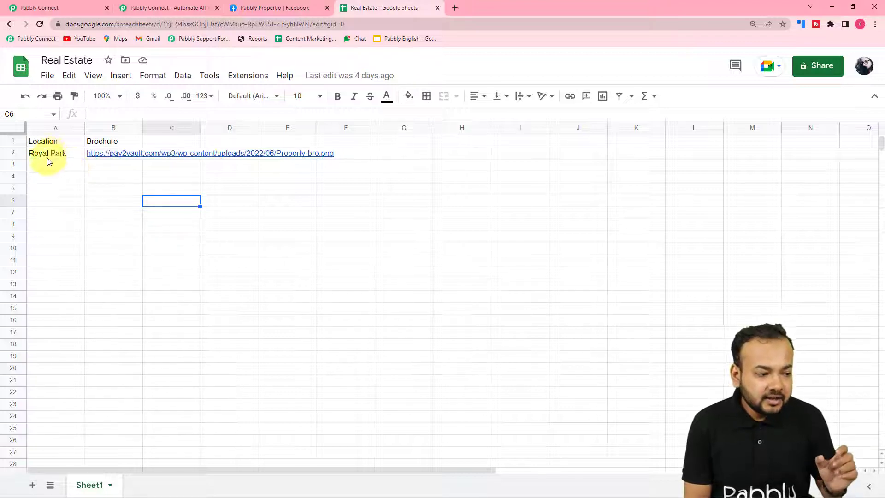
left_click_drag(83, 129, 101, 130)
mouse_move(157, 153)
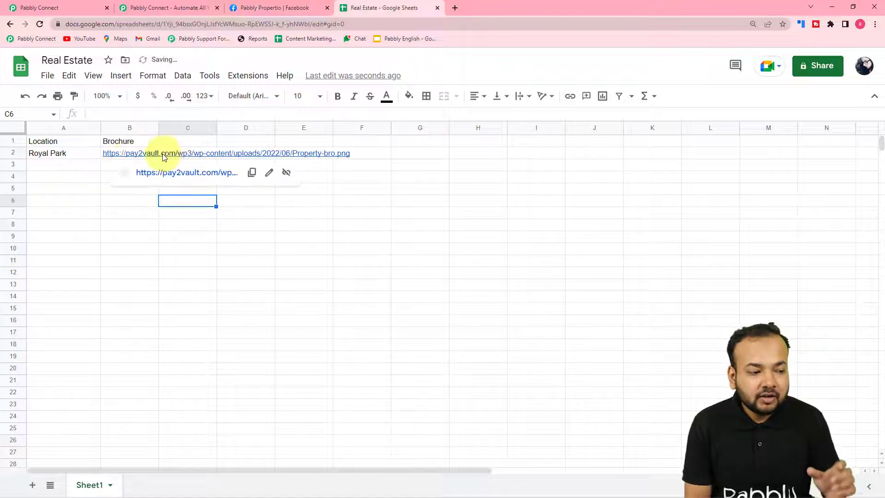
left_click(169, 173)
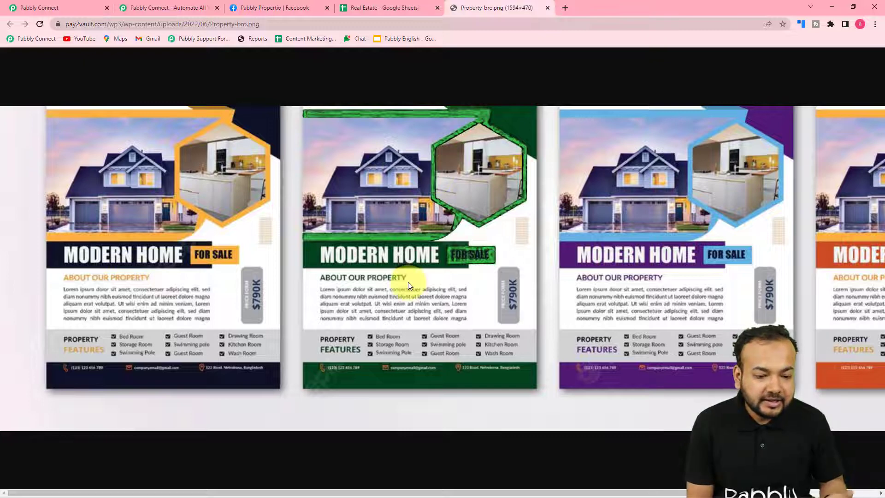
left_click_drag(410, 493, 502, 493)
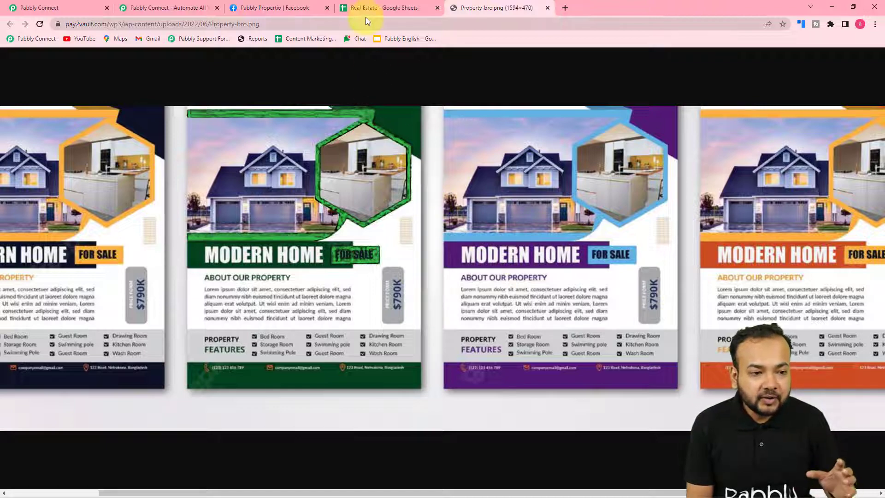
left_click(355, 6)
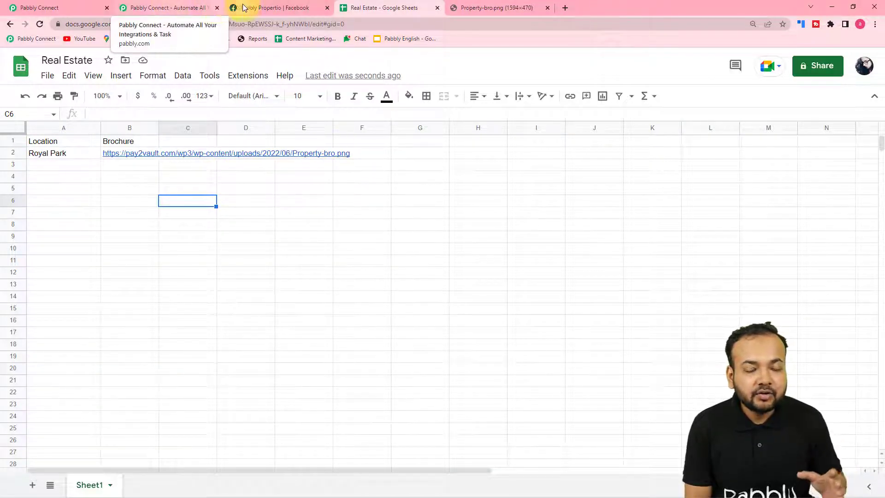
In the Pabbly Connect workflow, set the trigger application to Google Sheets with the event "New or Updated Spreadsheet Row".
left_click(66, 5)
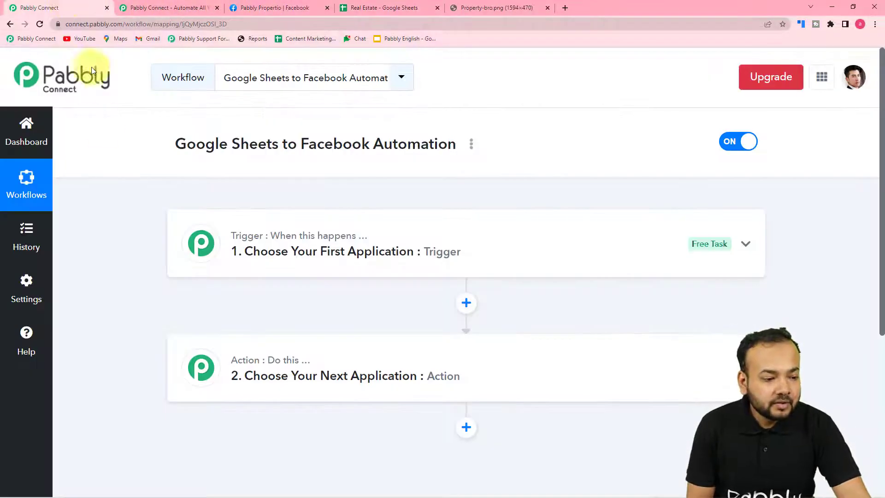
left_click(271, 227)
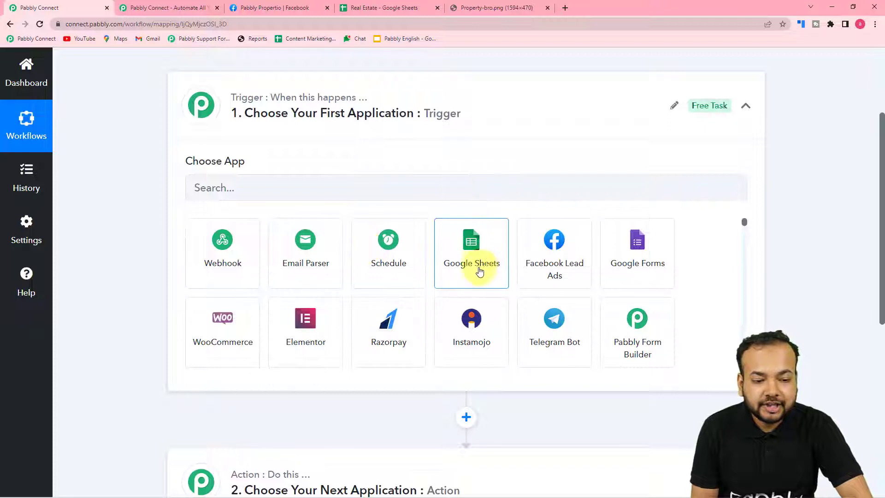
left_click(481, 271)
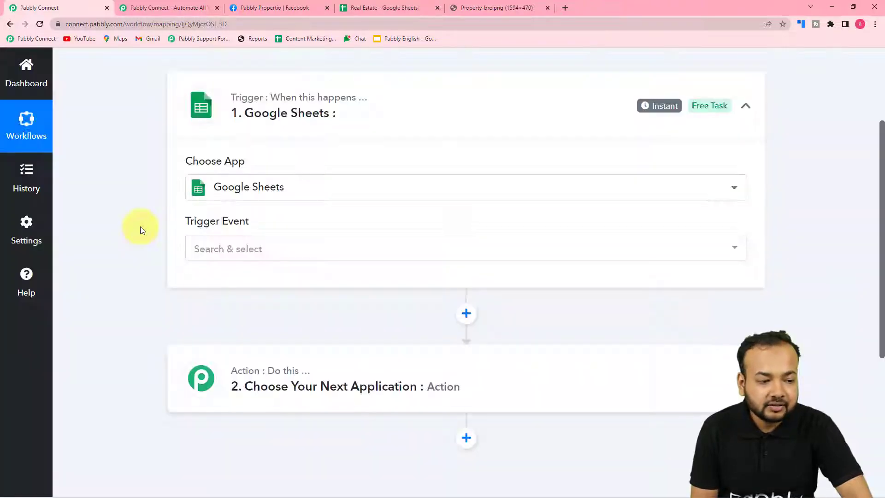
scroll(140, 226, "down", 1)
left_click(281, 157)
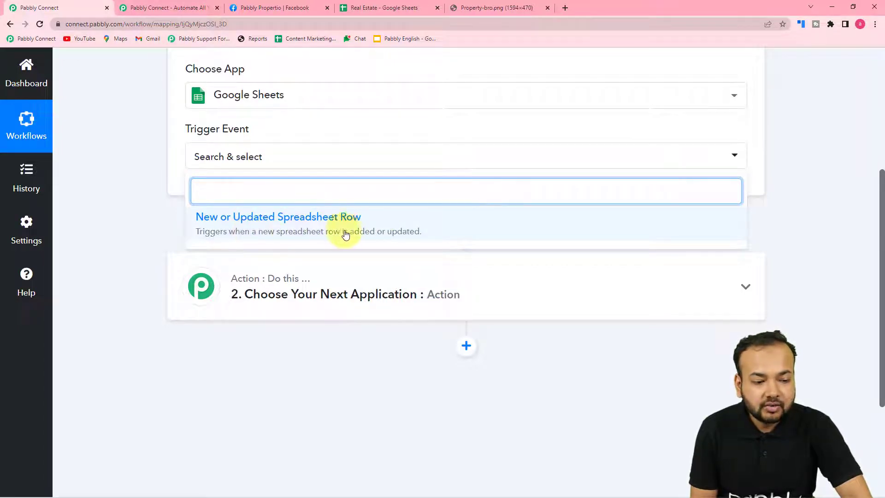
left_click(388, 237)
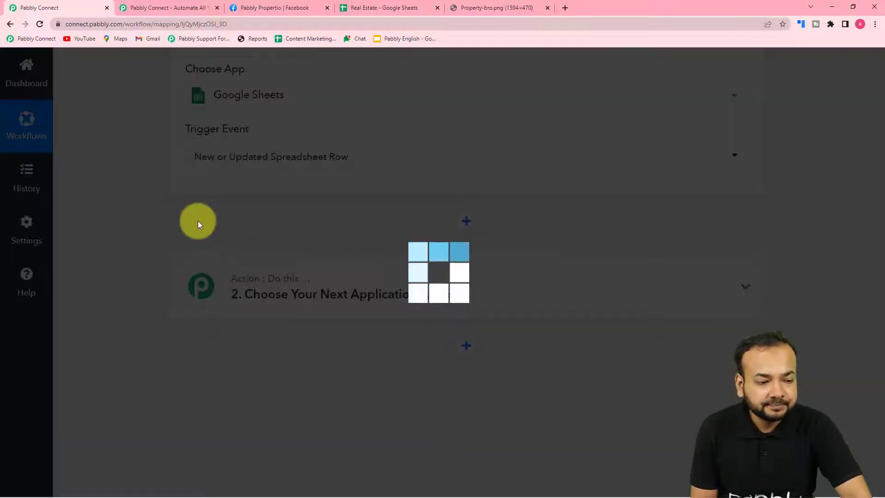
Read through the webhook URL section and the setup instructions for the Google Sheets trigger.
scroll(185, 219, "down", 2)
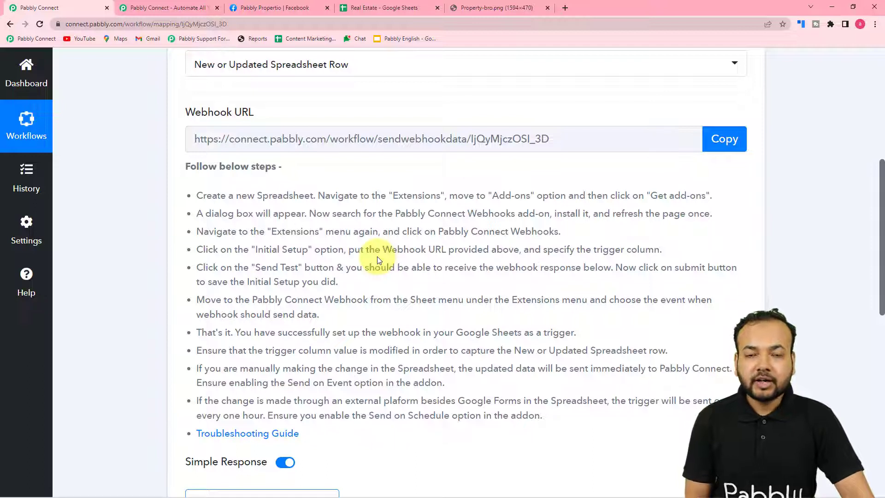
scroll(377, 260, "down", 2)
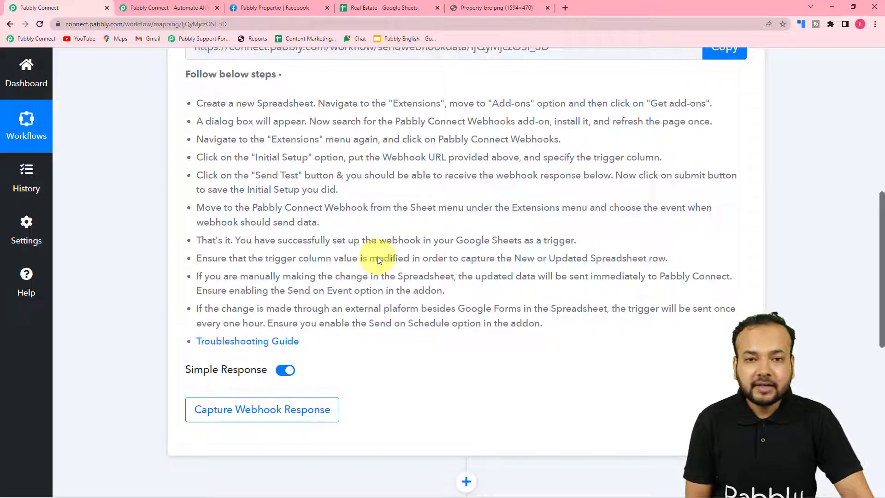
scroll(367, 129, "up", 3)
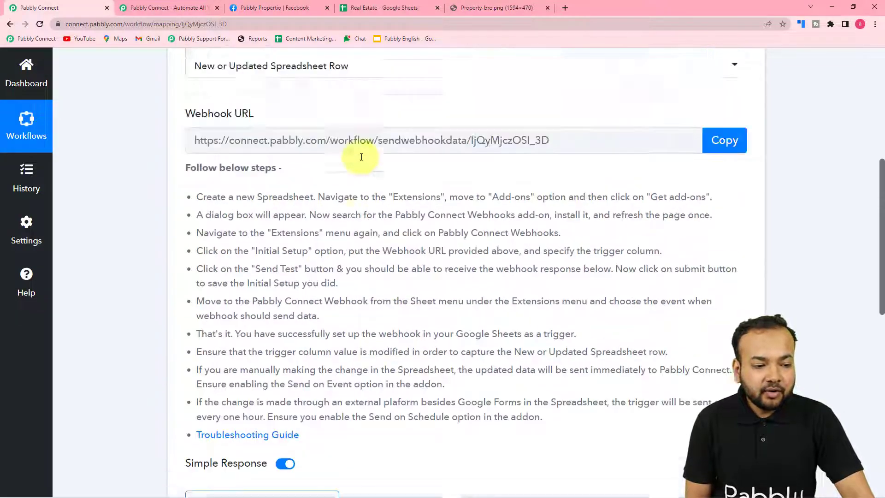
scroll(382, 295, "down", 3)
scroll(382, 286, "up", 1)
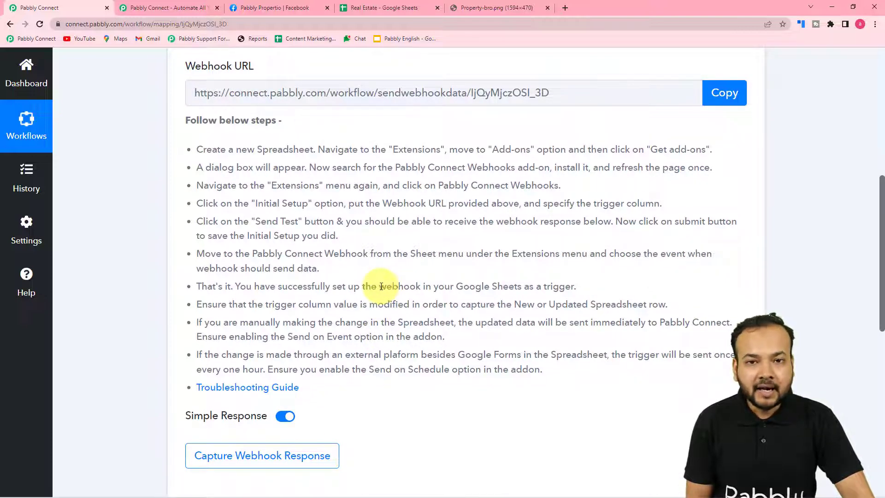
Switch to the Real Estate spreadsheet in the incognito window and search the add-ons marketplace for Pabbly Connect Webhooks.
left_click(276, 486)
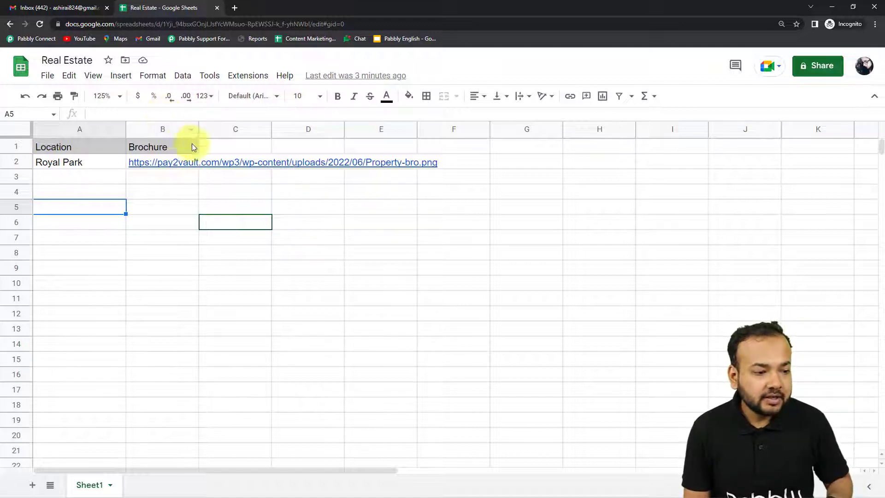
left_click(248, 78)
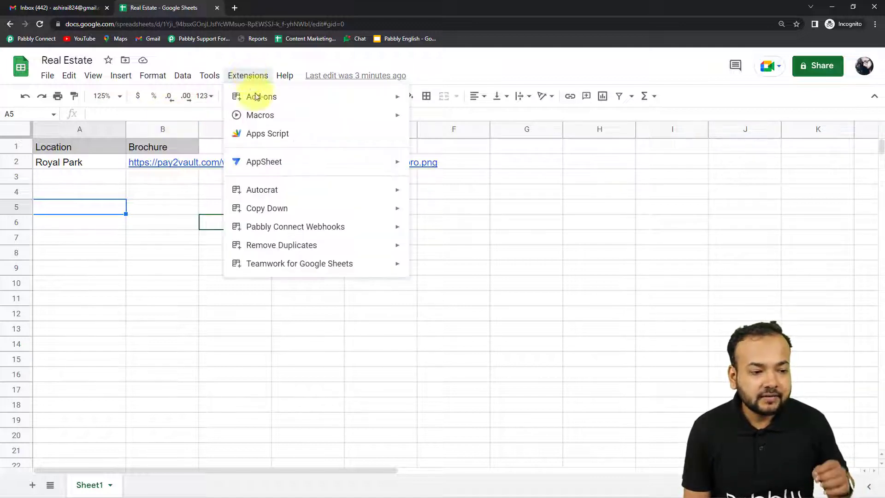
mouse_move(253, 100)
left_click(446, 101)
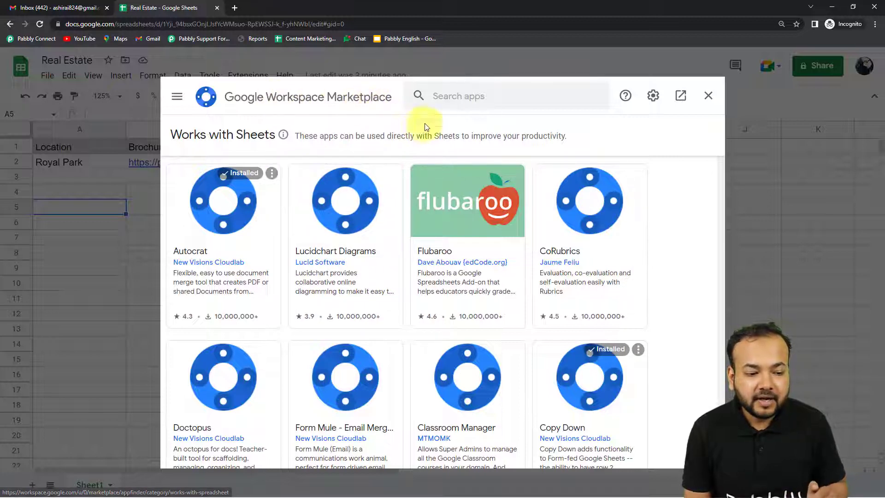
left_click(468, 100)
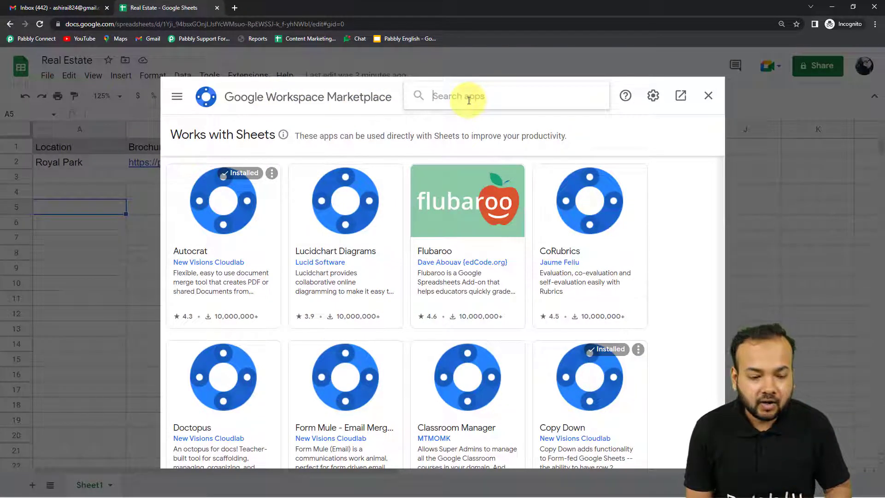
type("p")
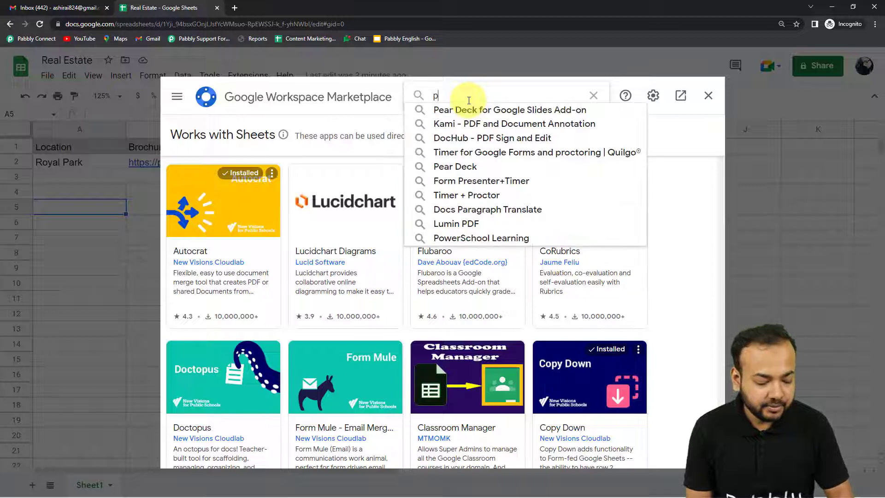
type("abb")
left_click(471, 115)
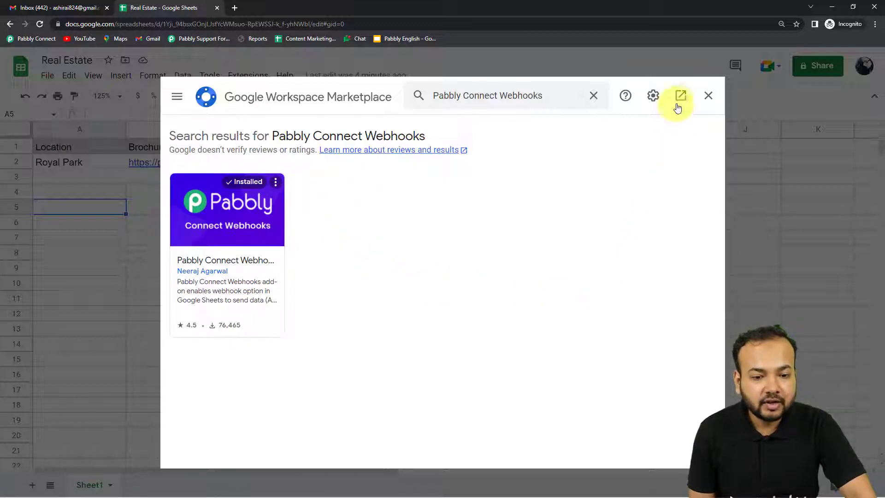
left_click(707, 95)
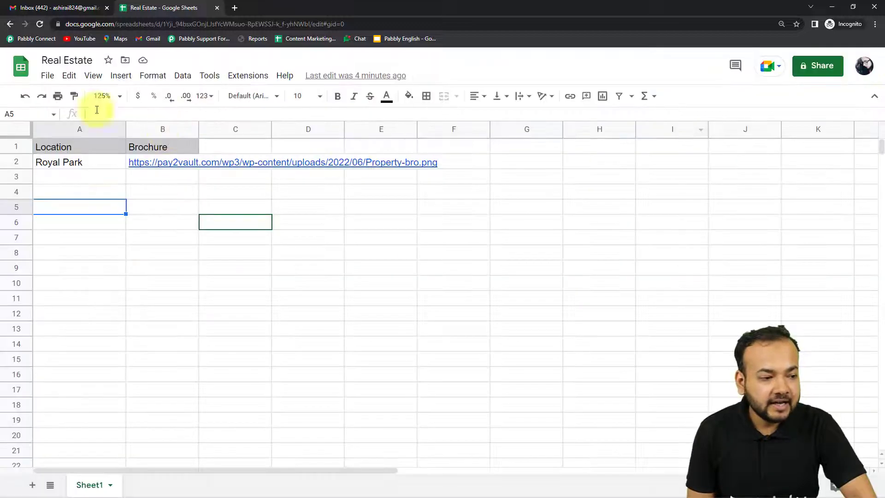
Reload the spreadsheet and examine the Initial Setup of the Pabbly Connect Webhooks extension for Sheet1.
left_click(40, 24)
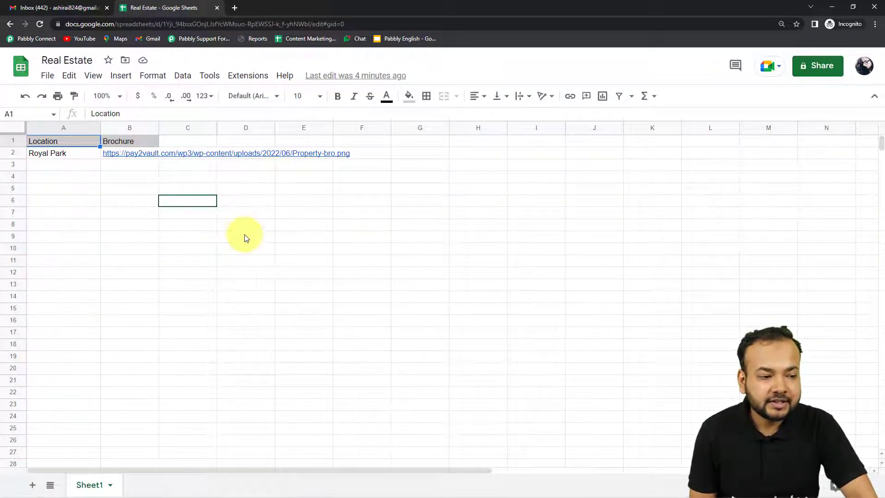
left_click(248, 76)
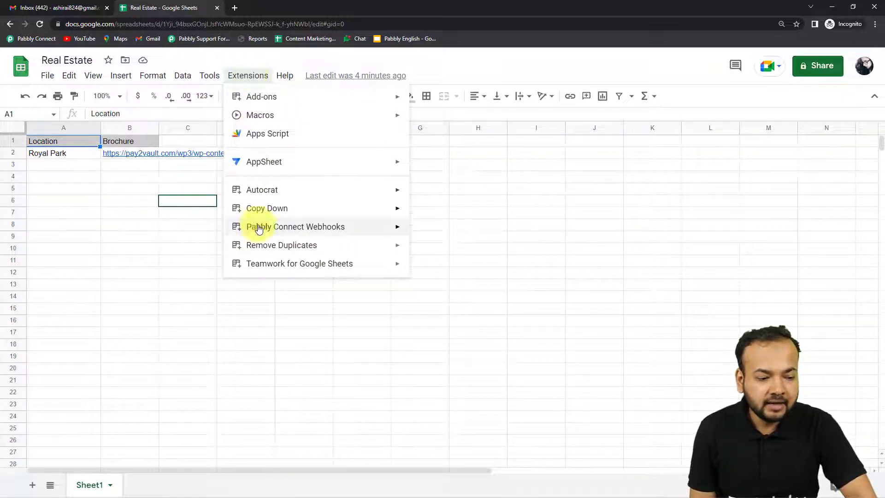
mouse_move(250, 227)
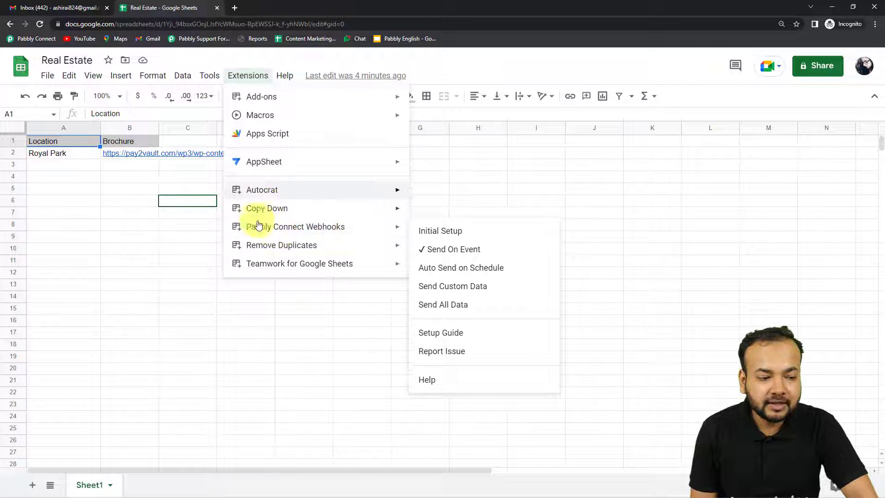
mouse_move(256, 271)
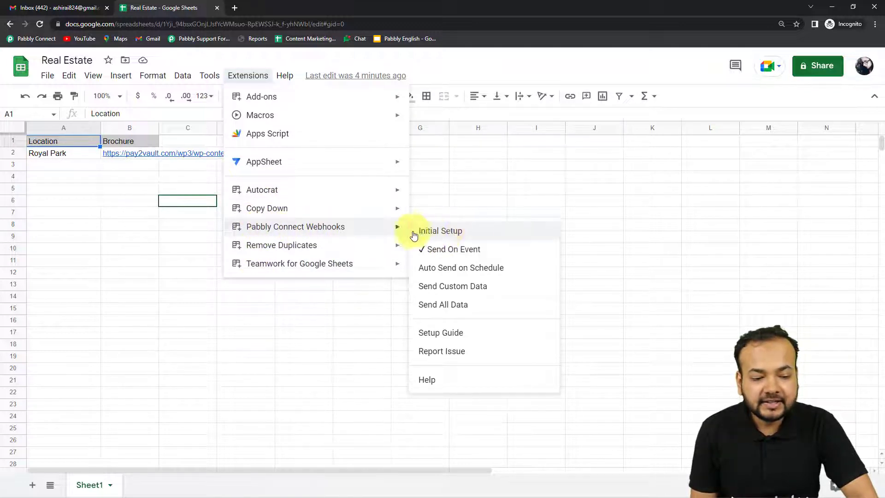
left_click(446, 236)
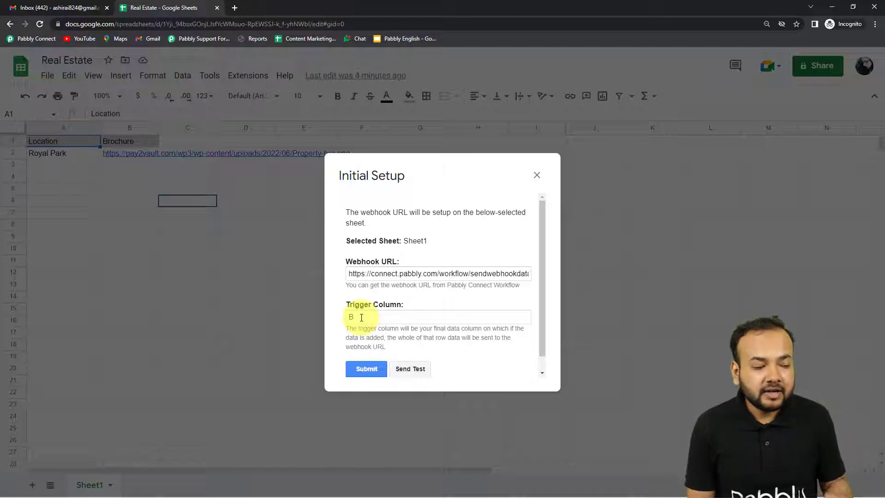
left_click(537, 175)
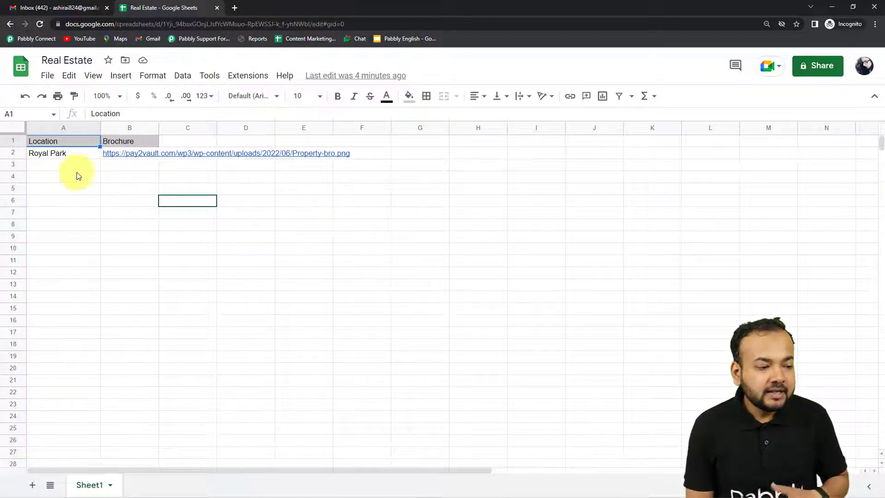
Set the spreadsheet zoom to 125% and copy the Google Sheets trigger's webhook URL from the Pabbly Connect workflow.
left_click(112, 97)
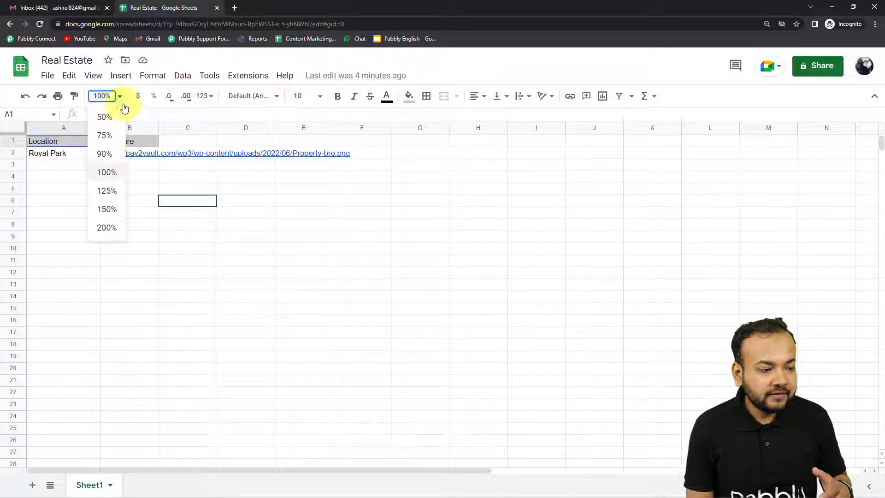
left_click(109, 189)
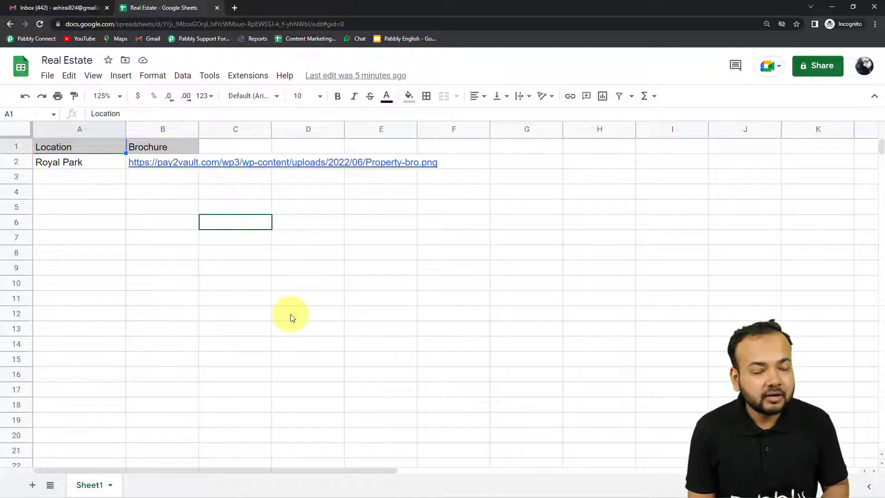
mouse_move(203, 492)
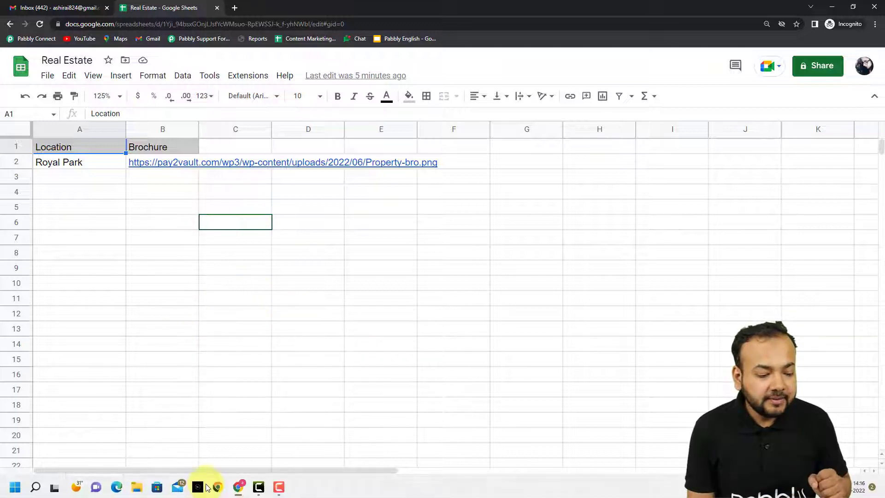
left_click(203, 438)
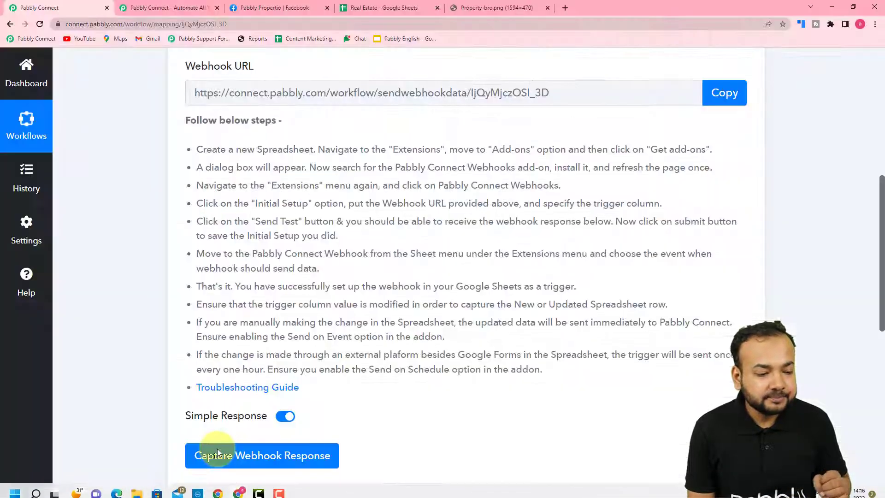
left_click(723, 100)
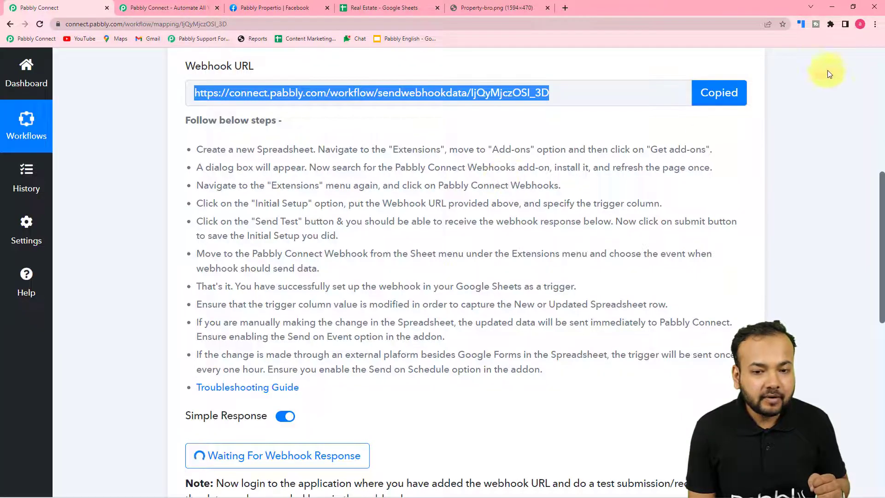
In the Real Estate spreadsheet, open the Pabbly Connect Webhooks Initial Setup and replace the webhook URL with the copied one.
left_click(831, 7)
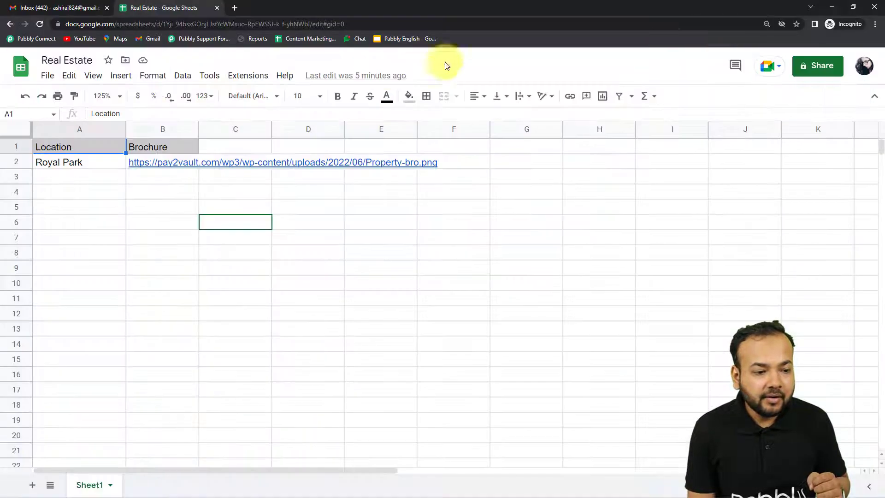
left_click(242, 79)
mouse_move(258, 227)
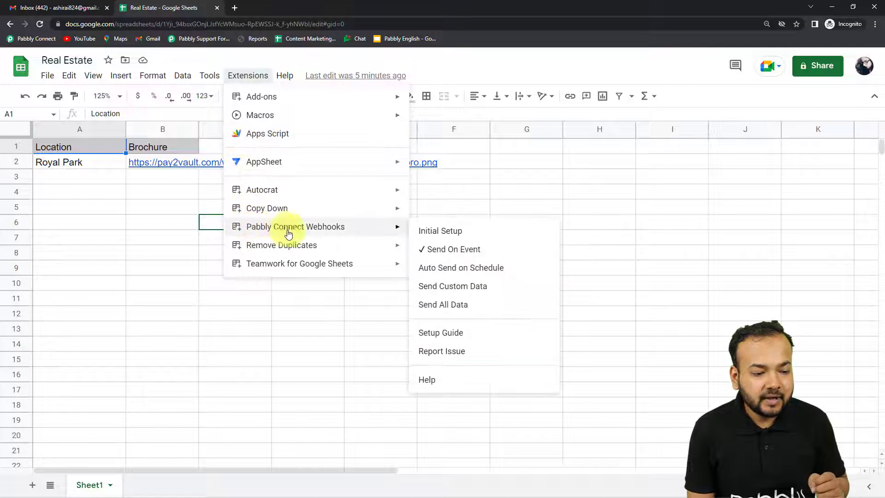
left_click(440, 230)
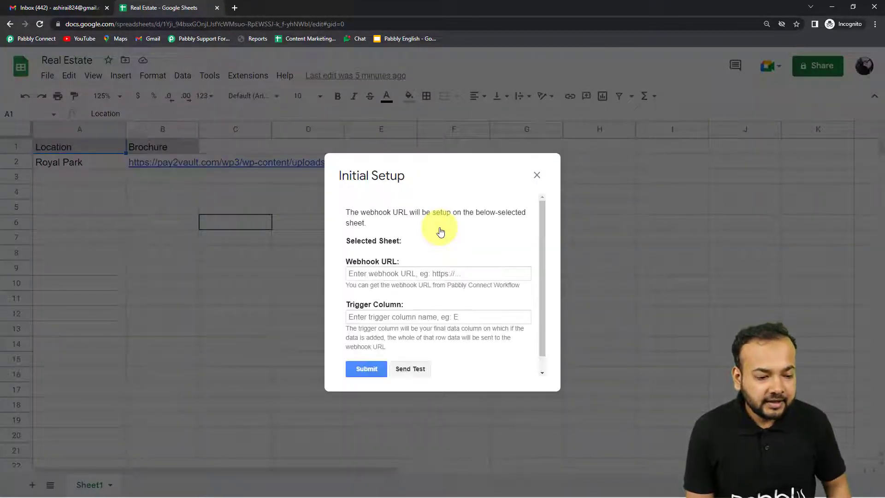
left_click(413, 273)
key("ctrl+a")
key("BackSpace")
right_click(387, 274)
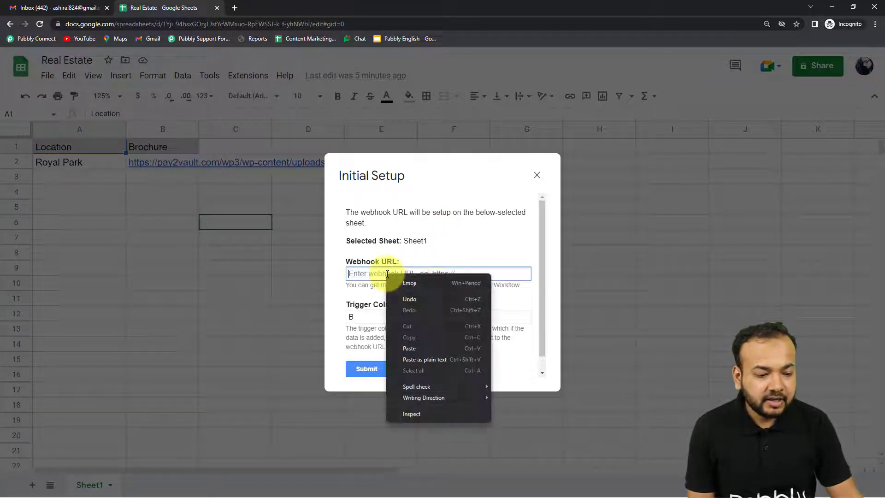
left_click(405, 359)
left_click(365, 317)
left_click(373, 339)
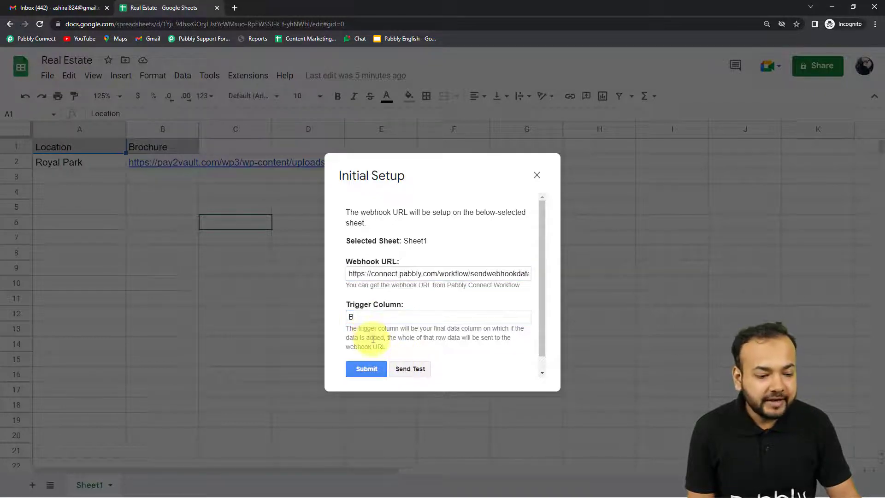
Check the workflow's webhook capture section and send test data from the spreadsheet's Initial Setup dialog.
mouse_move(235, 484)
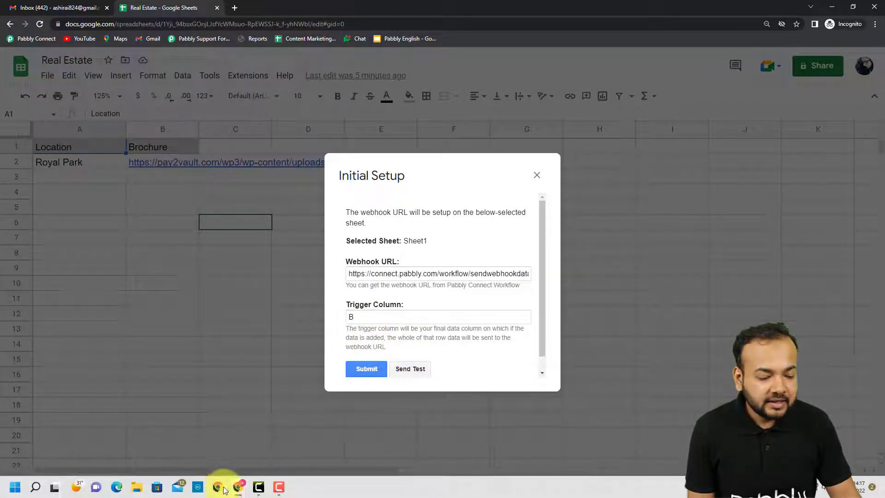
left_click(212, 438)
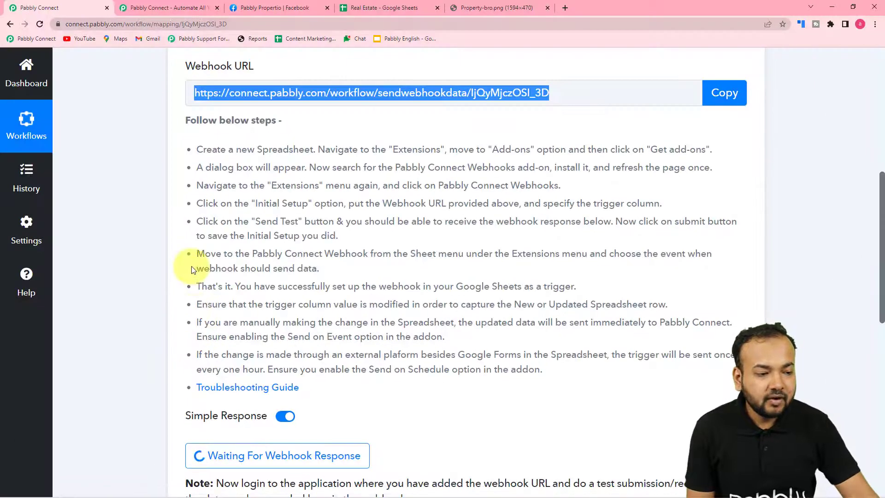
left_click(286, 129)
scroll(286, 129, "down", 7)
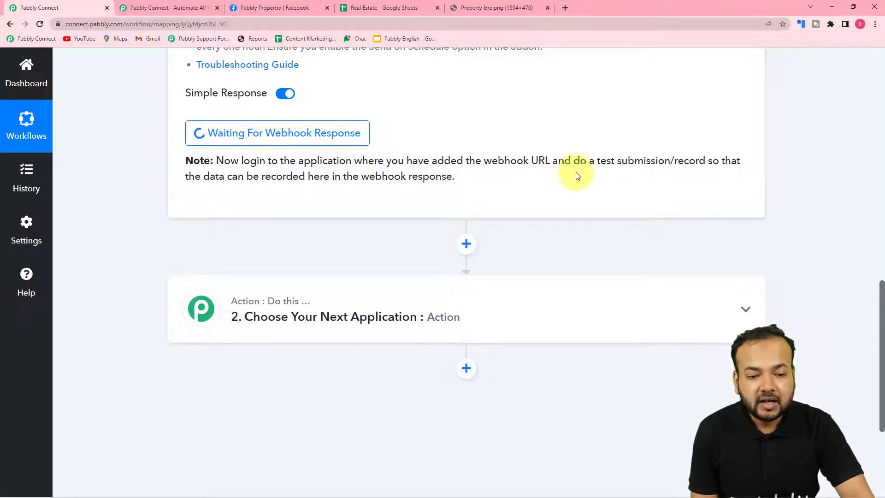
scroll(396, 205, "up", 1)
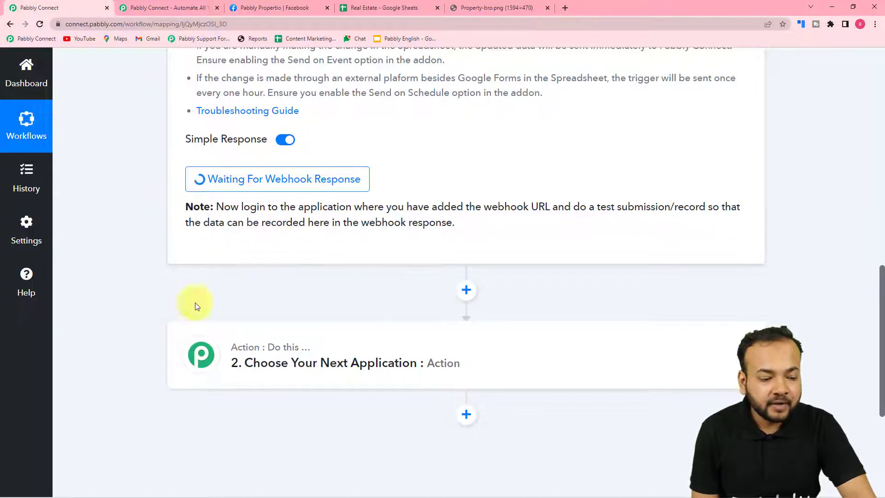
mouse_move(185, 493)
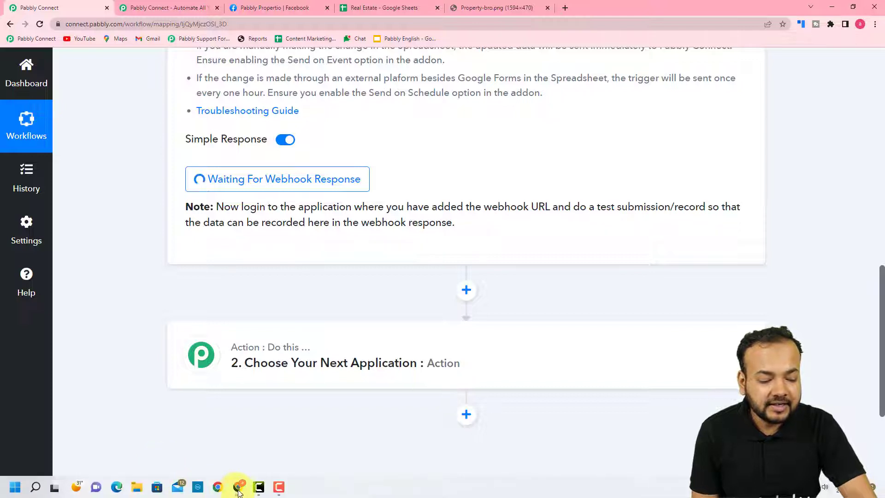
mouse_move(237, 492)
left_click(258, 460)
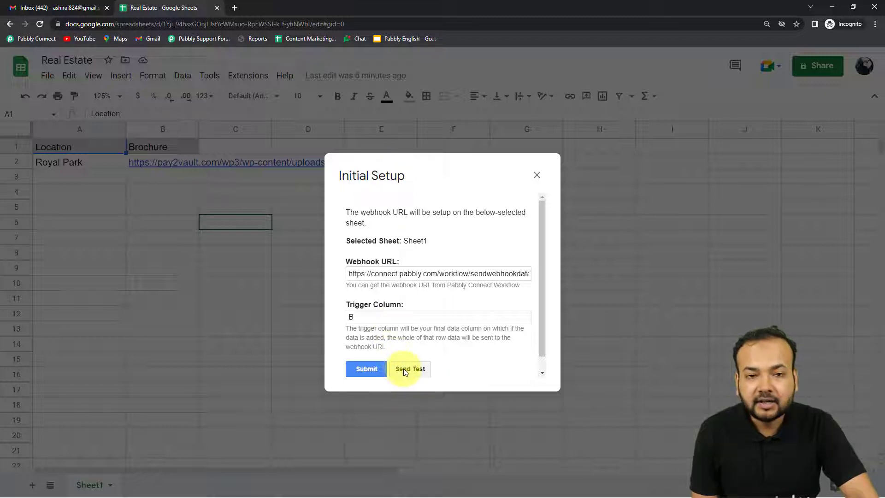
scroll(539, 295, "down", 1)
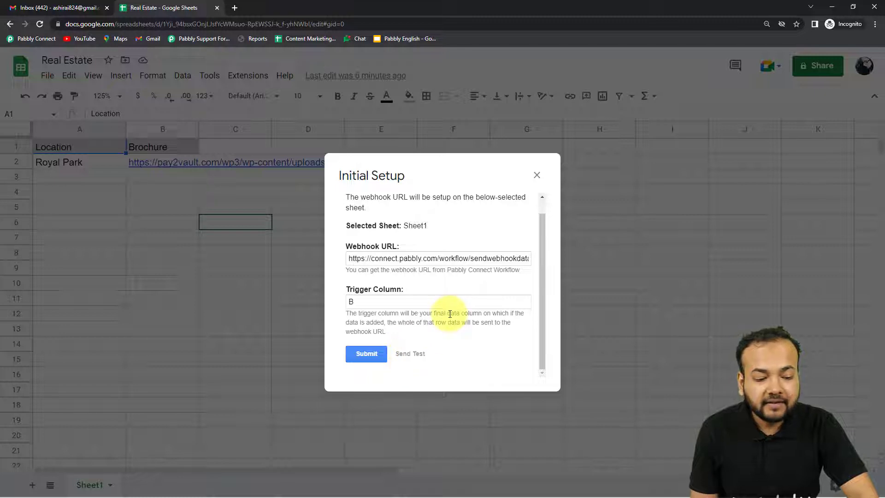
scroll(450, 314, "down", 1)
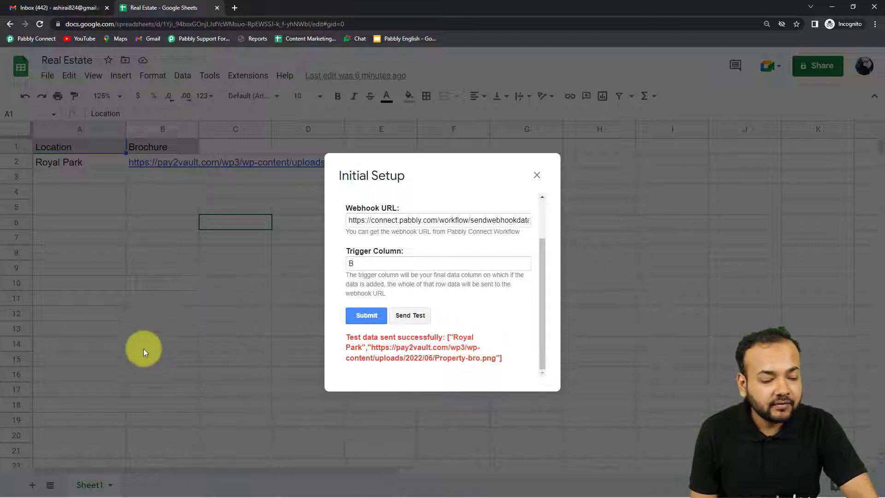
Examine the captured webhook response in the Pabbly Connect workflow and compare its Location and Brochure values with the spreadsheet row.
mouse_move(208, 494)
mouse_move(237, 488)
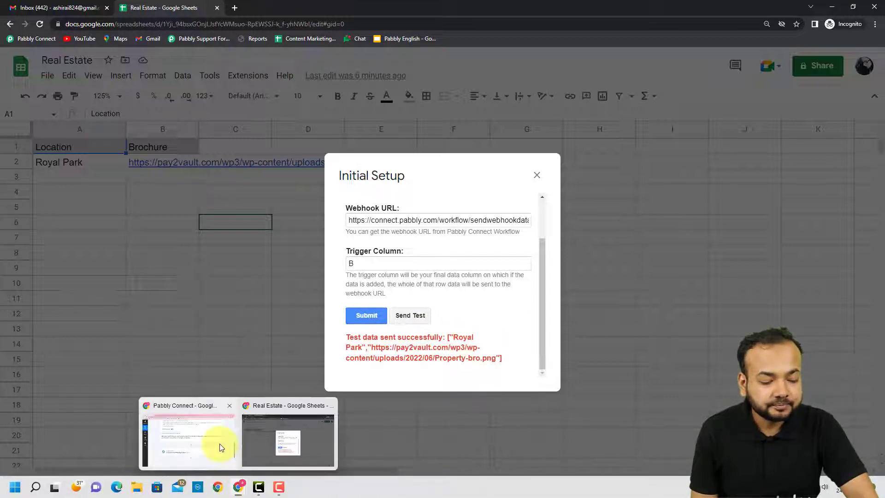
left_click(219, 443)
scroll(151, 350, "down", 2)
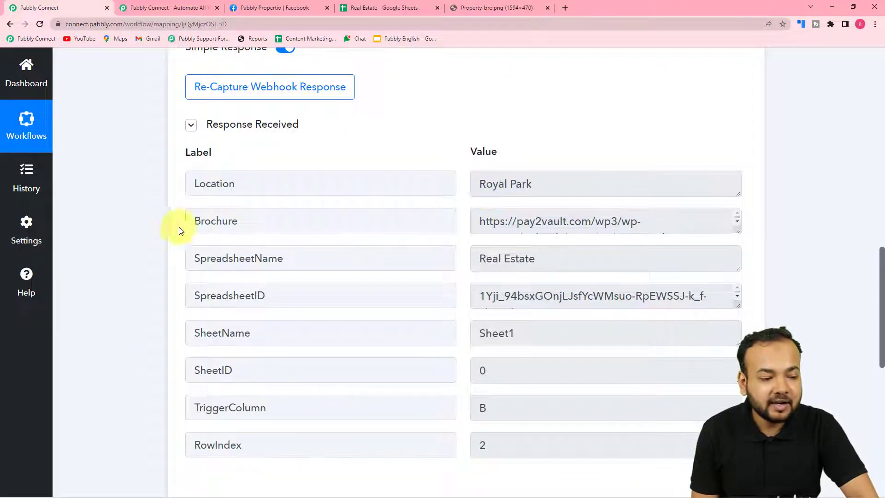
left_click_drag(739, 231, 740, 297)
left_click(364, 7)
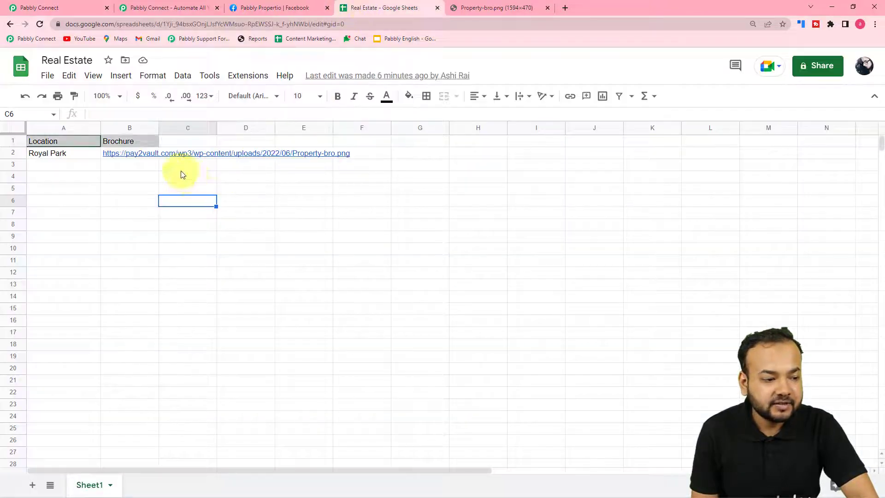
left_click(75, 5)
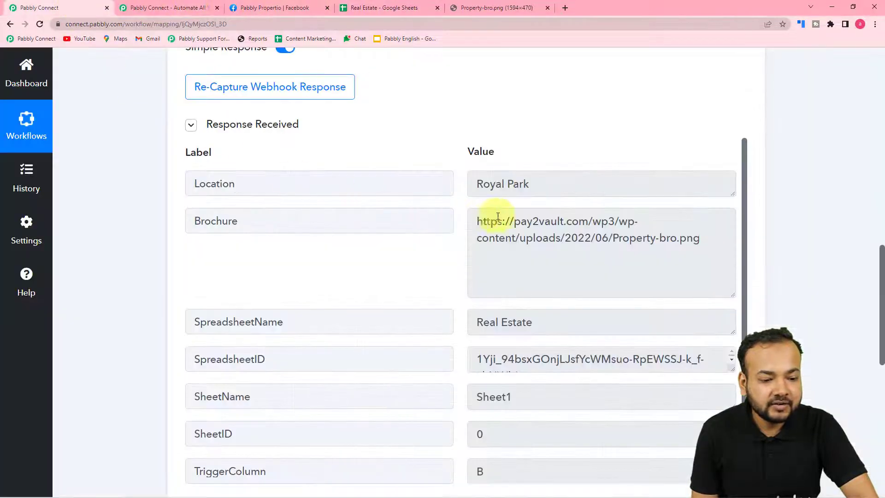
scroll(132, 315, "down", 2)
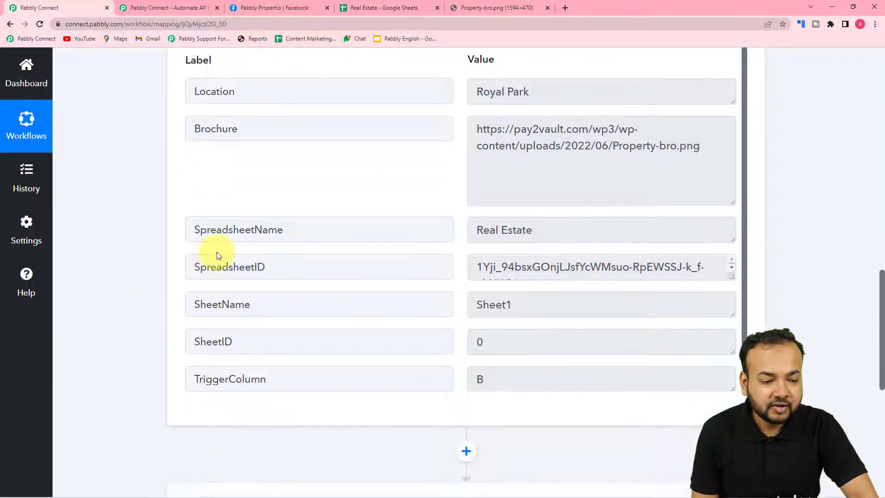
scroll(332, 280, "down", 4)
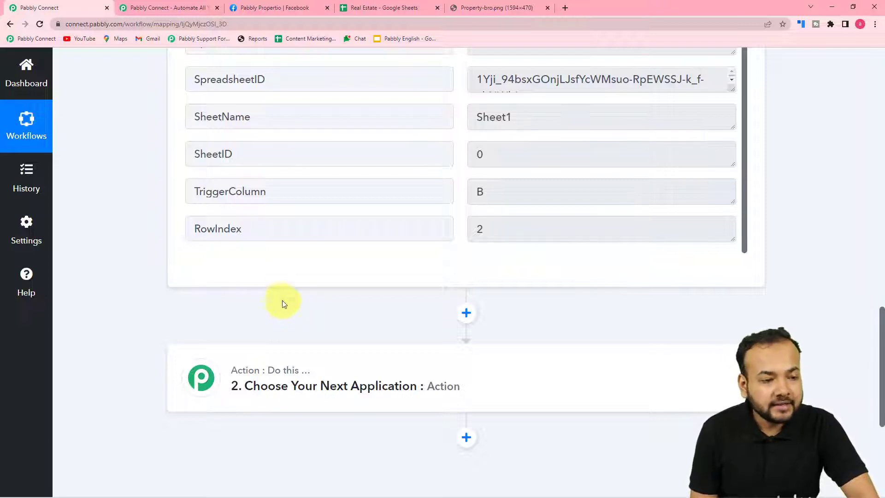
Return to the incognito Real Estate spreadsheet and submit the Initial Setup of the webhook.
mouse_move(205, 490)
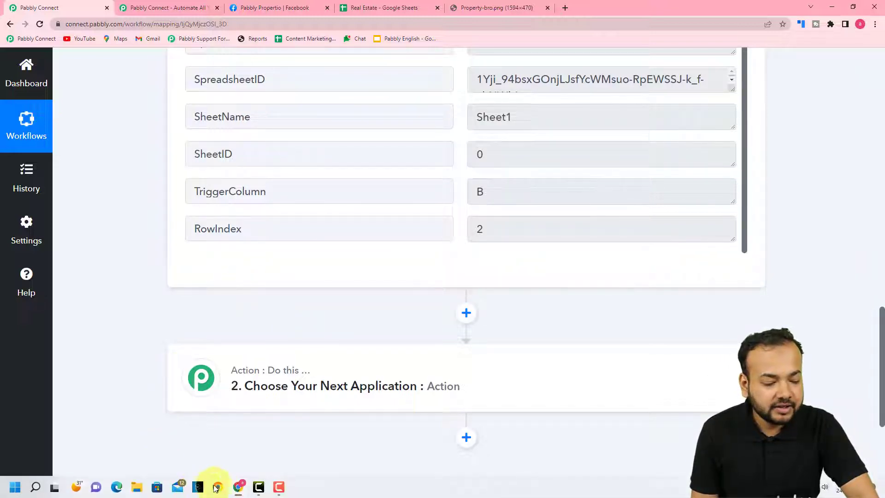
mouse_move(238, 487)
left_click(266, 452)
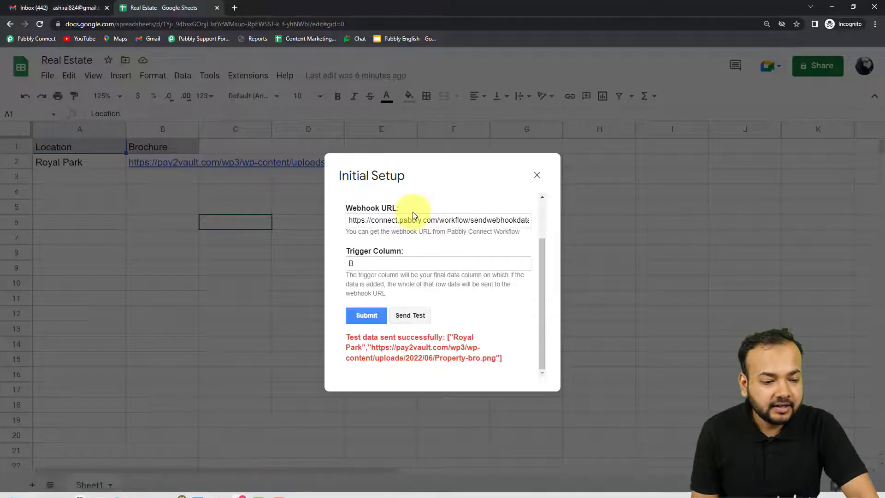
left_click(365, 316)
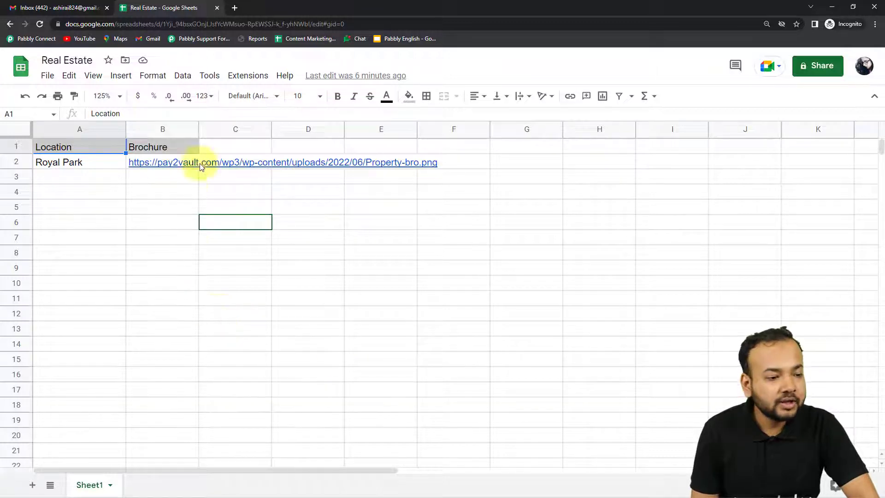
Choose Send On Event for the Pabbly Connect Webhooks extension in the Real Estate spreadsheet.
left_click(253, 77)
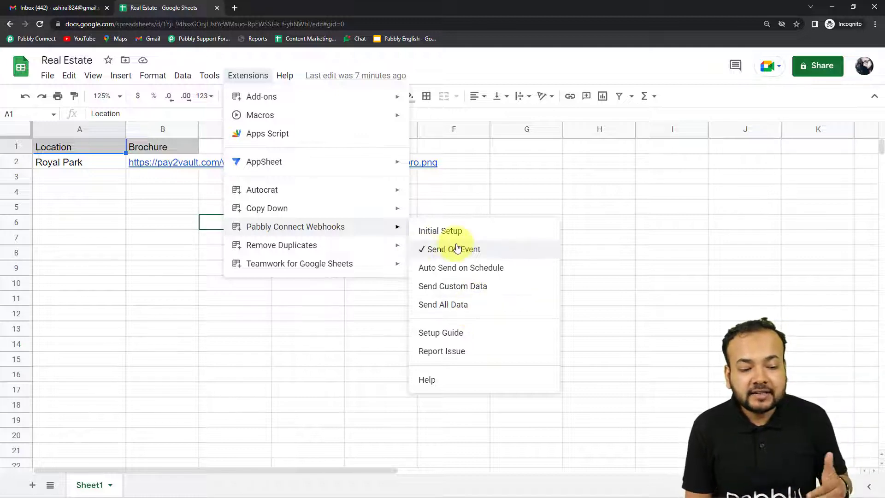
left_click(505, 253)
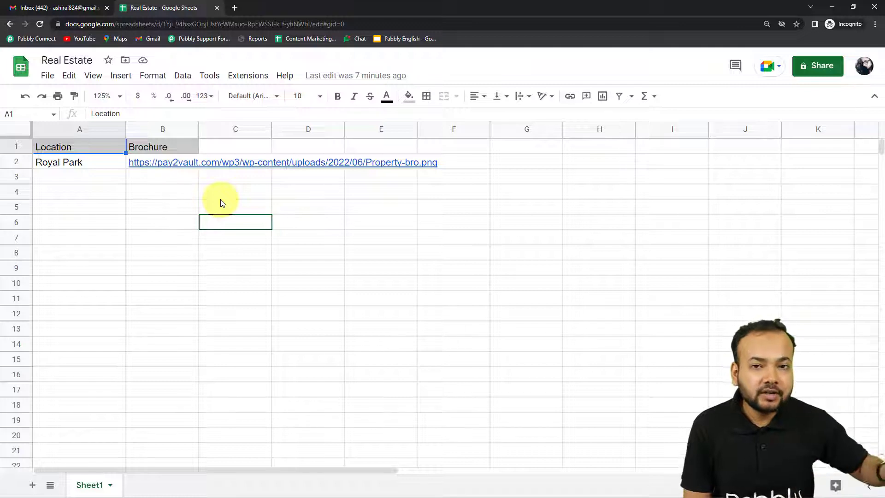
left_click(248, 75)
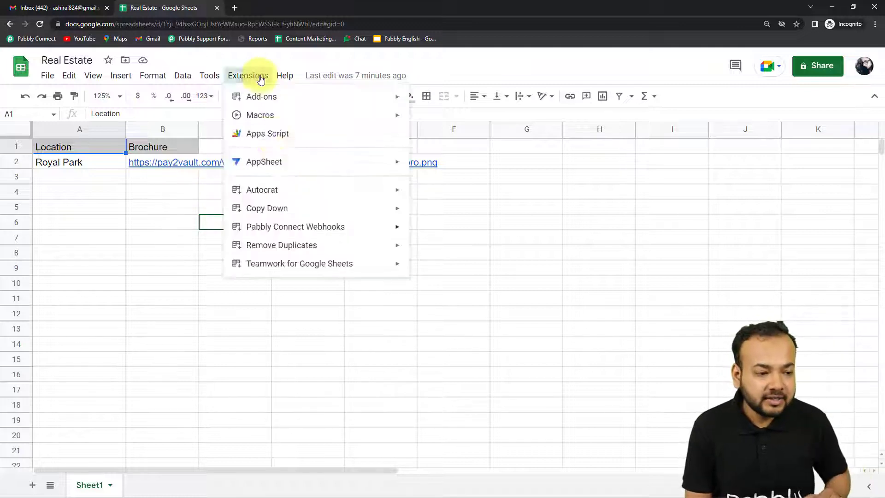
mouse_move(304, 230)
left_click(424, 247)
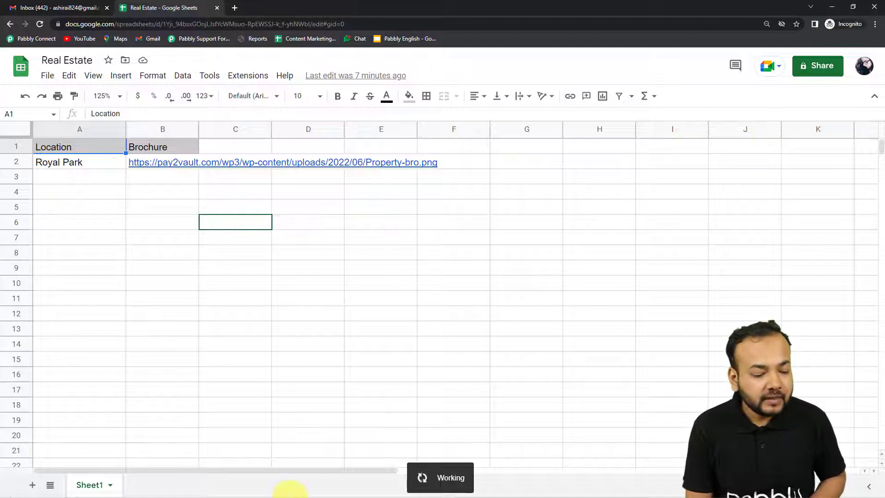
Switch back to the Pabbly Connect workflow window and expand its empty action step to reveal the app choices.
mouse_move(310, 482)
mouse_move(239, 486)
left_click(226, 452)
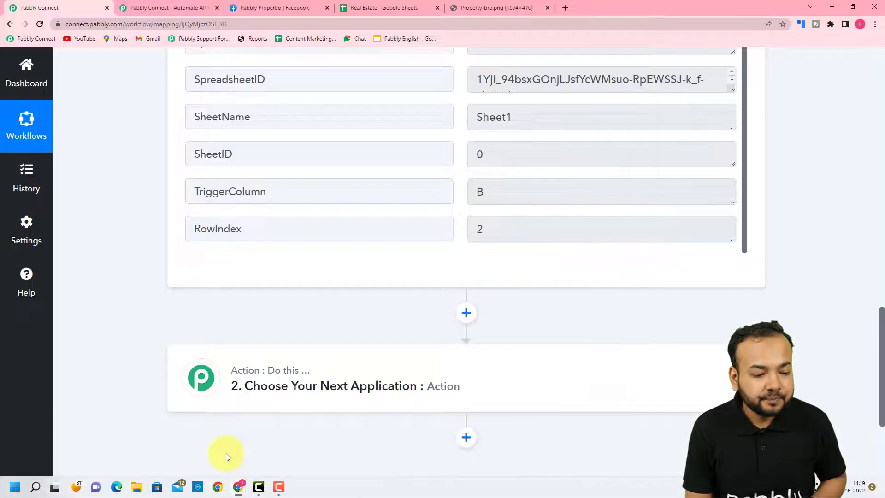
scroll(200, 319, "down", 3)
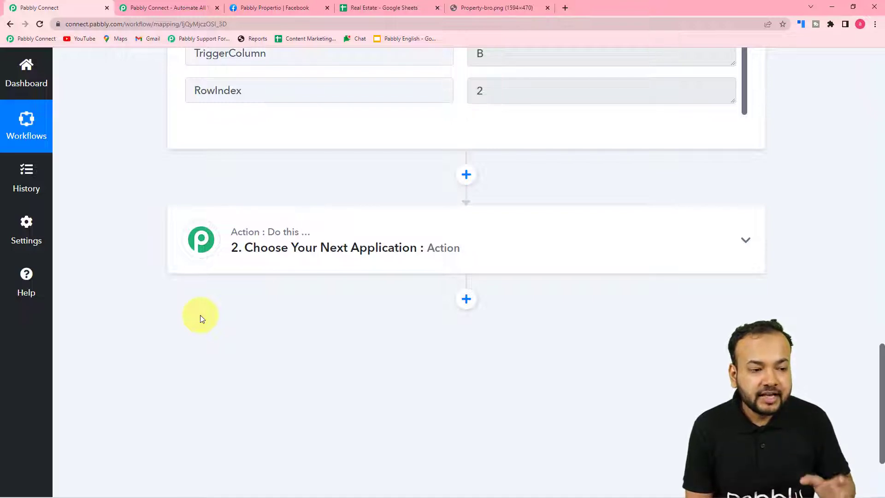
scroll(200, 318, "up", 2)
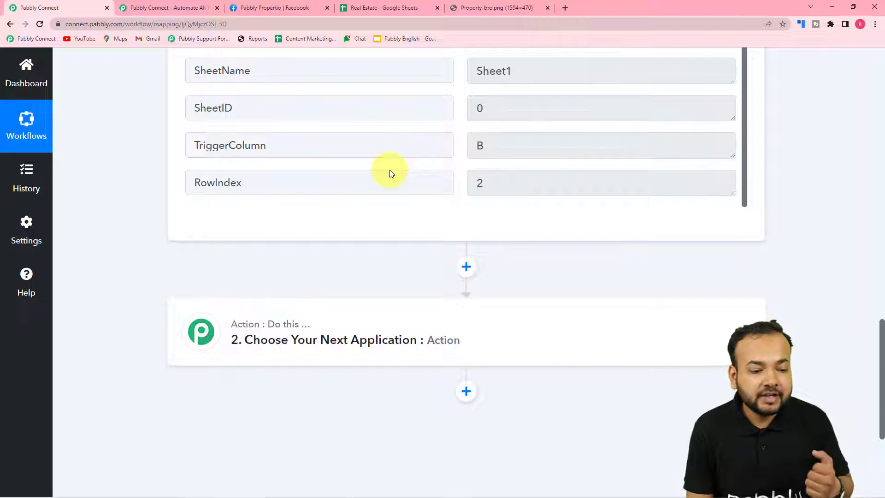
scroll(389, 173, "down", 3)
left_click(302, 199)
scroll(225, 170, "down", 3)
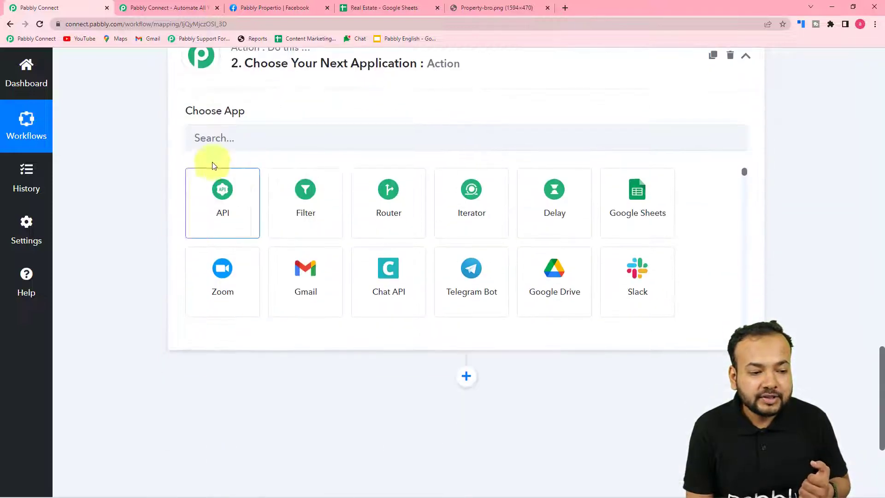
Set the action app to Facebook Pages with Create Page Photo as the action event.
left_click(351, 140)
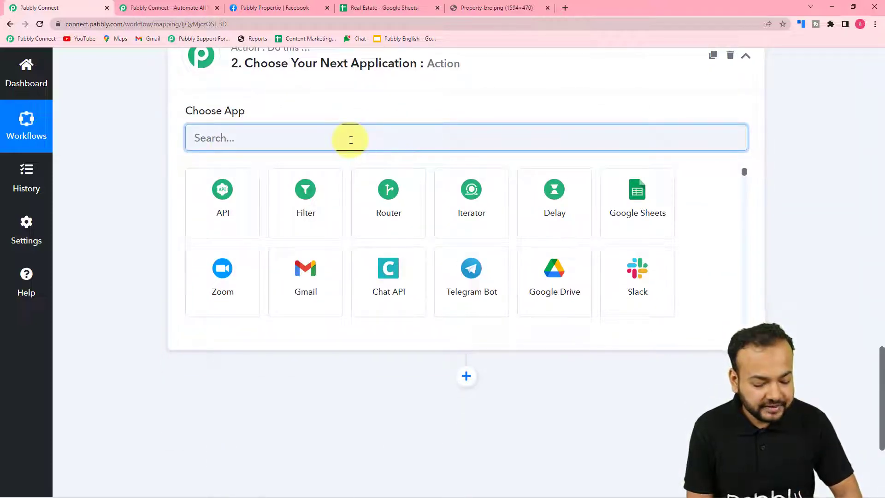
type("fac")
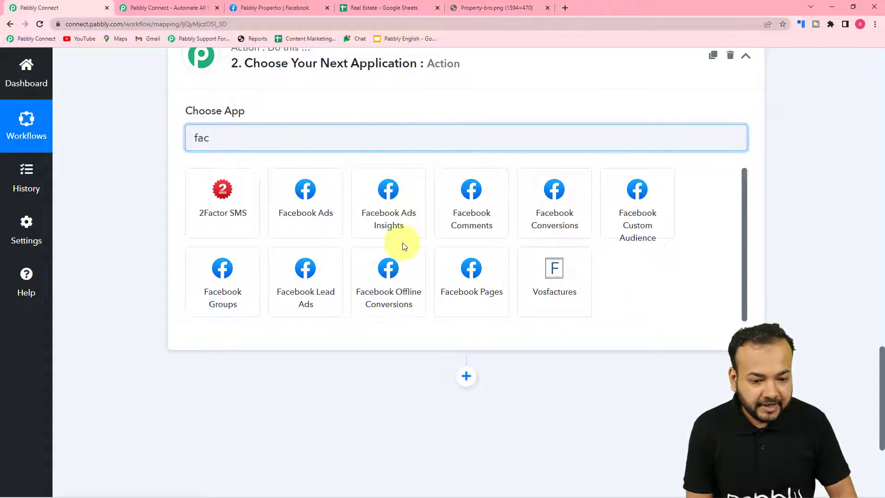
left_click(477, 306)
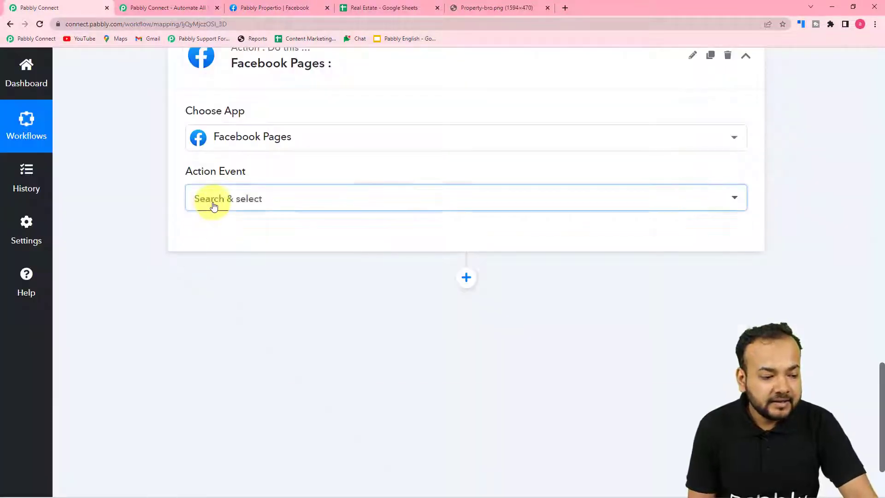
left_click(211, 201)
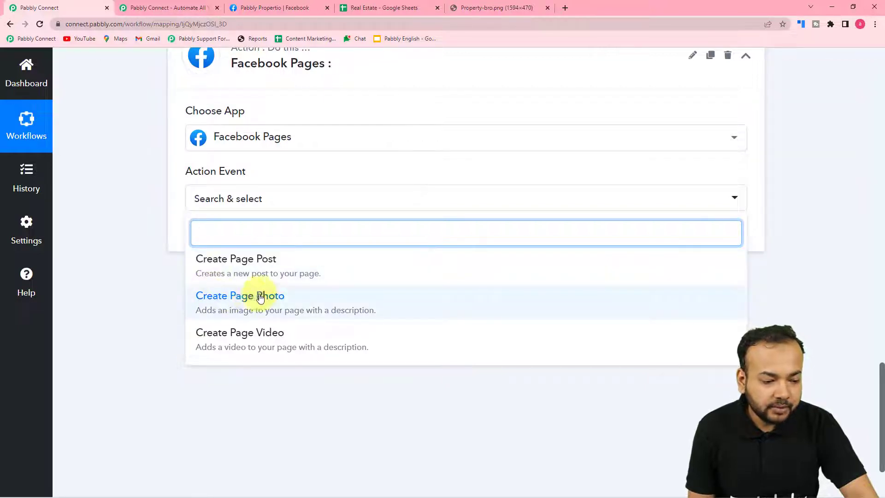
left_click(233, 306)
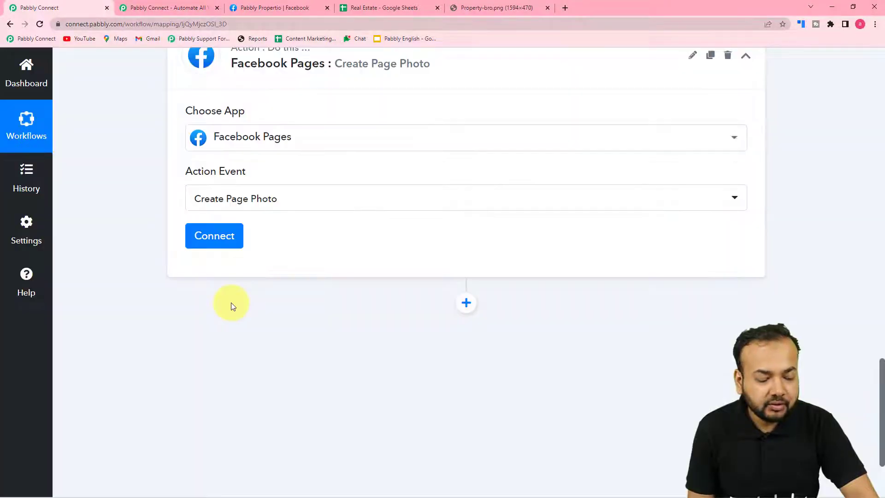
Add and authorize a new Facebook Pages connection for the action step.
left_click(221, 237)
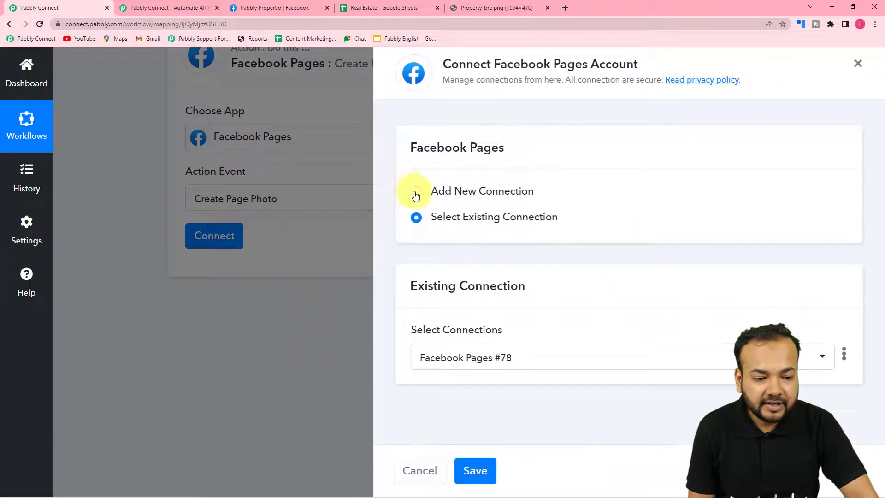
left_click(415, 193)
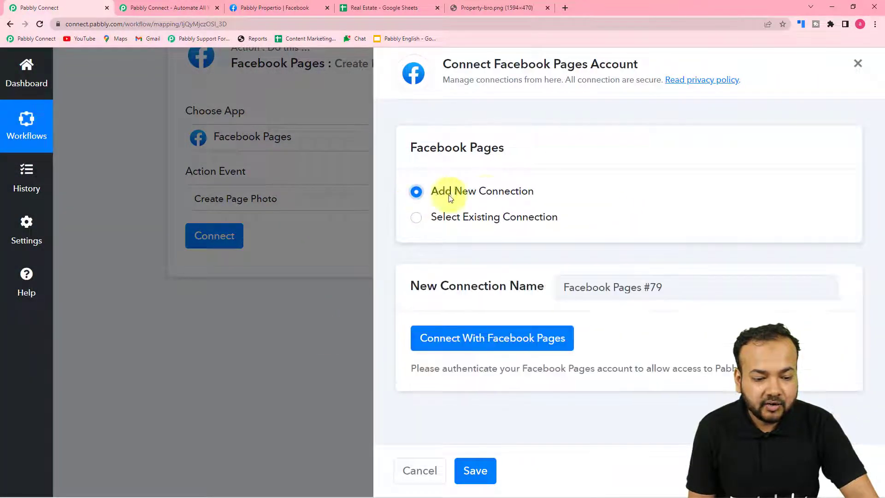
left_click(455, 340)
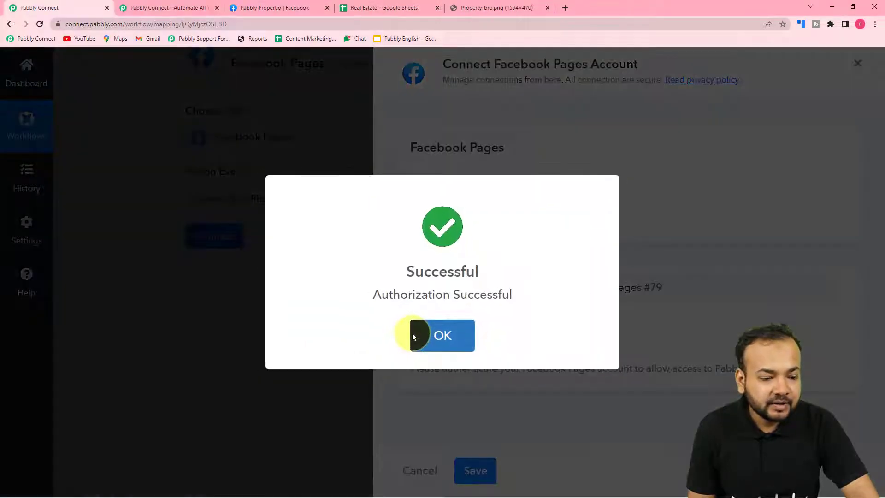
left_click(412, 332)
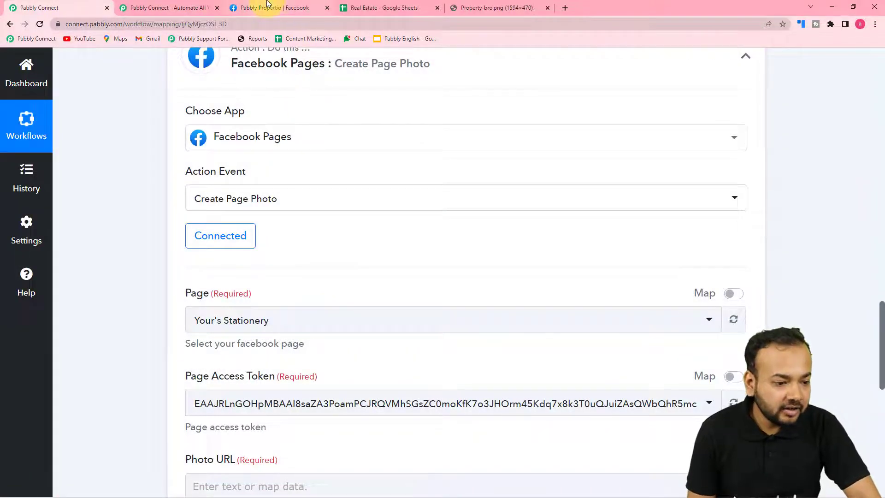
Check the page name on Facebook and select Pabbly Propertio as the Page in the workflow's Facebook Pages action.
left_click(268, 5)
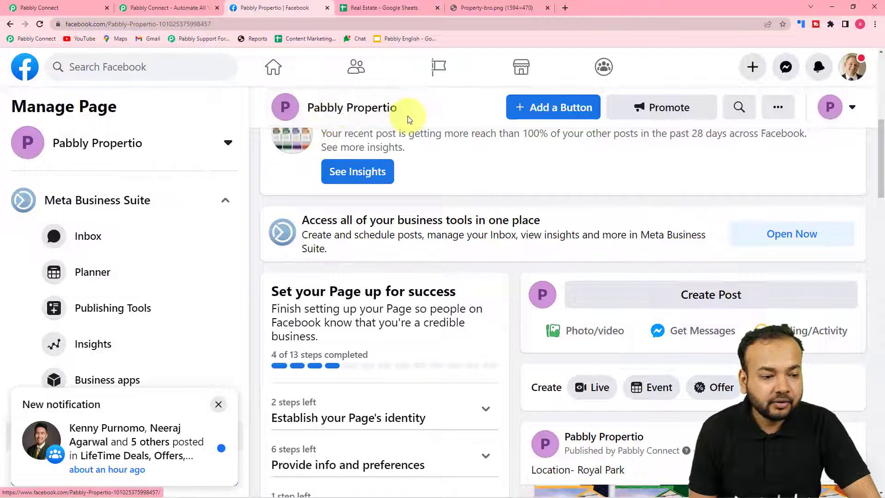
left_click(87, 9)
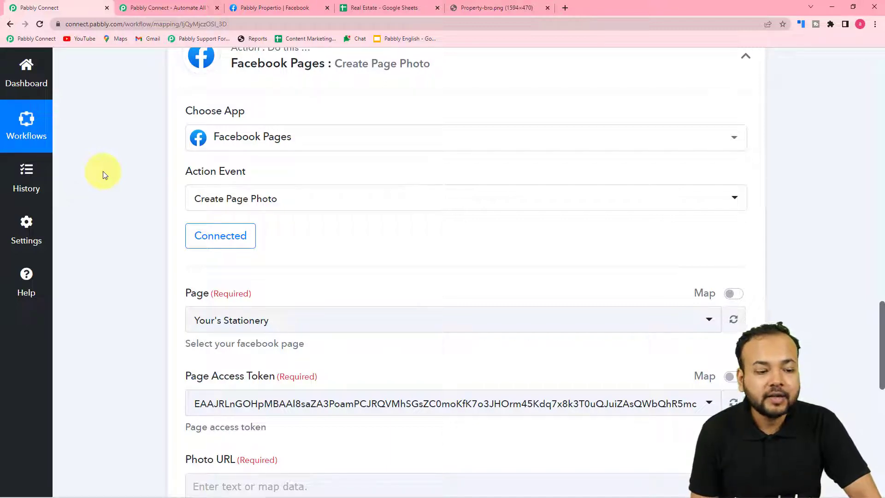
scroll(104, 174, "down", 5)
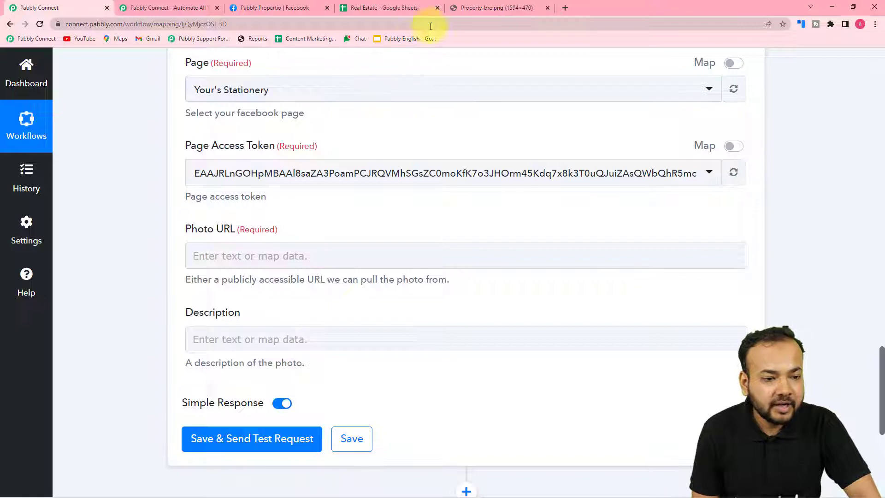
left_click(246, 8)
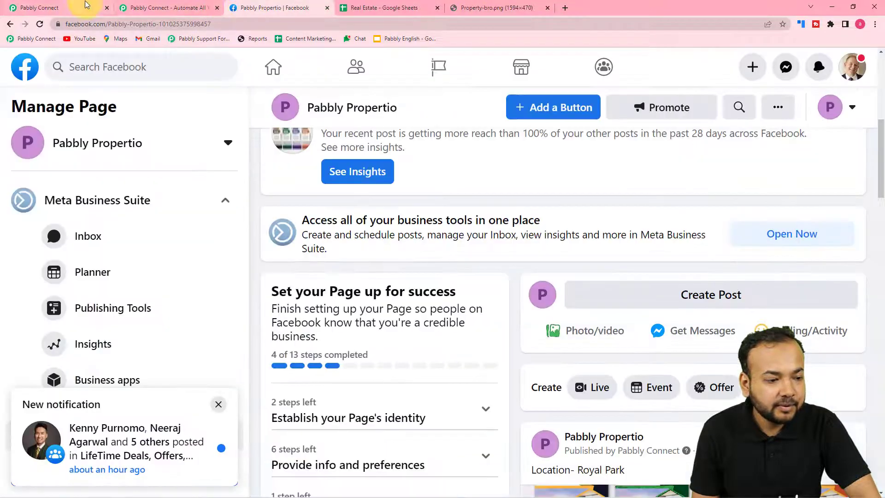
left_click(54, 4)
left_click(230, 89)
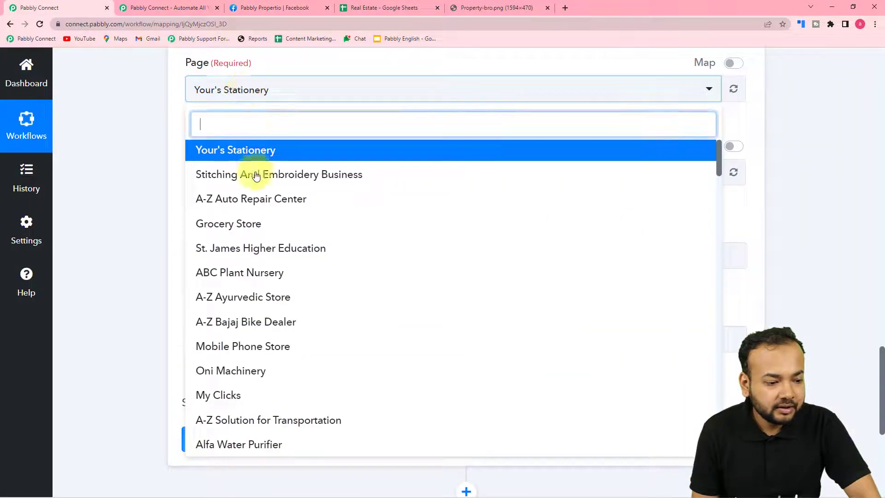
type("pab")
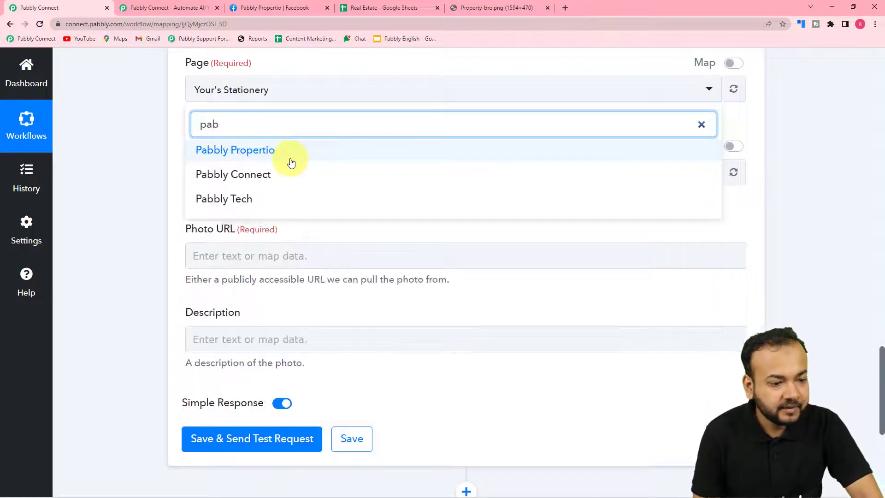
left_click(291, 162)
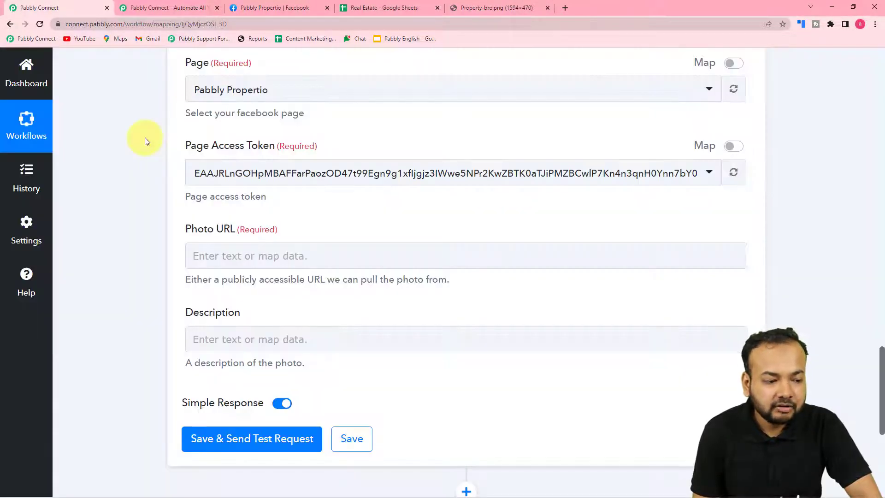
Review the captured Google Sheets response and map its Brochure value to the Photo URL of the Facebook Pages action.
scroll(146, 140, "down", 3)
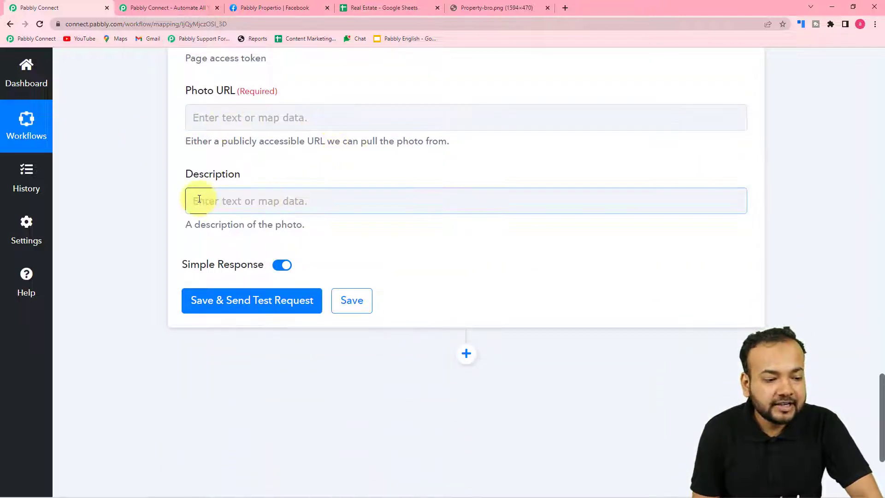
scroll(336, 205, "up", 6)
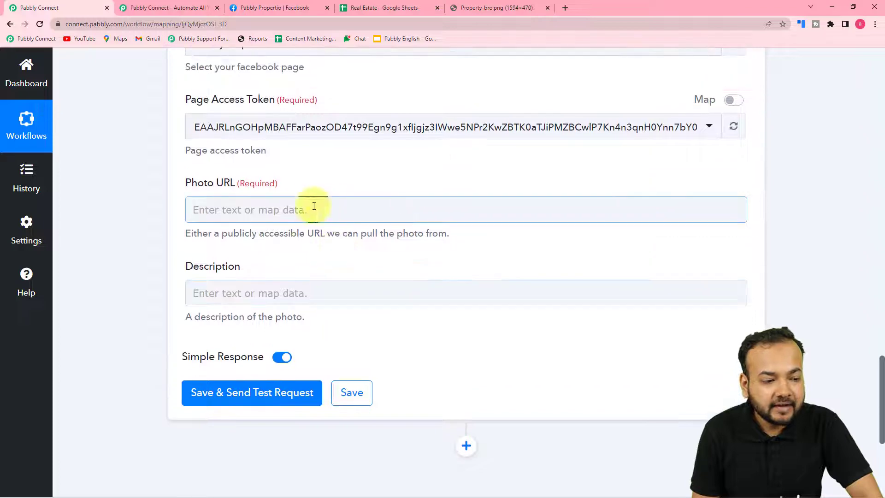
scroll(303, 254, "up", 14)
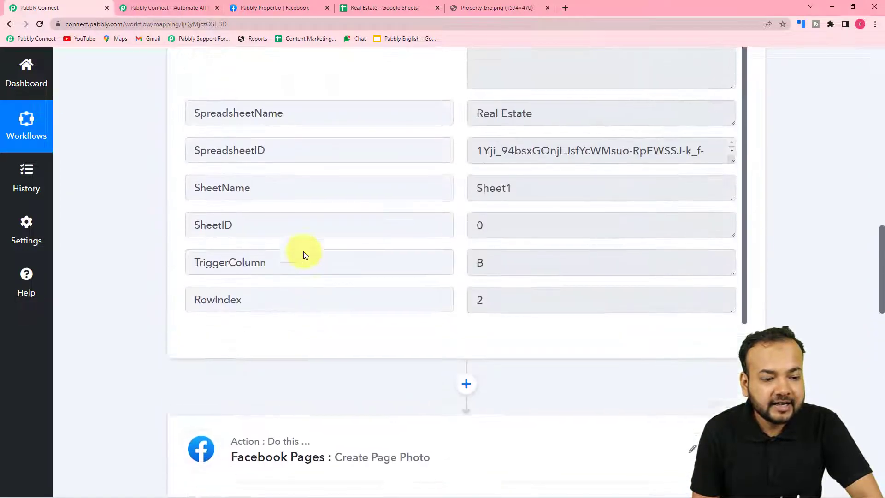
scroll(304, 254, "up", 1)
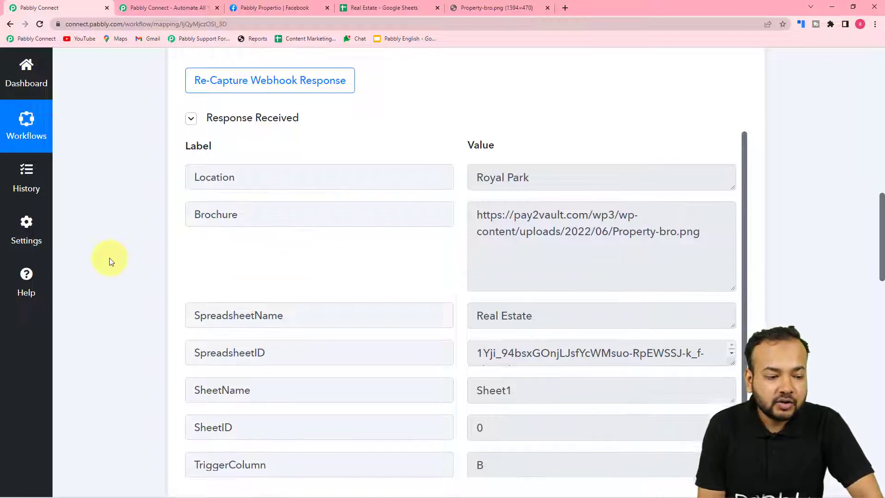
scroll(110, 260, "down", 15)
scroll(111, 260, "down", 7)
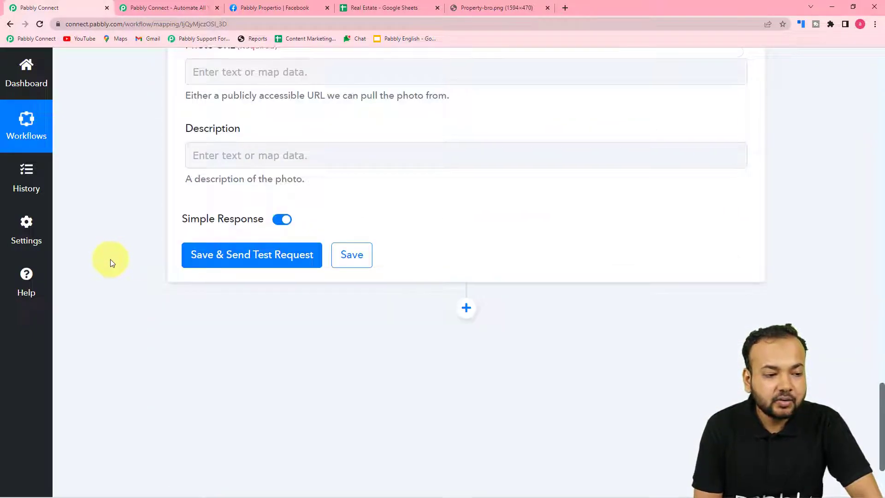
scroll(110, 263, "up", 2)
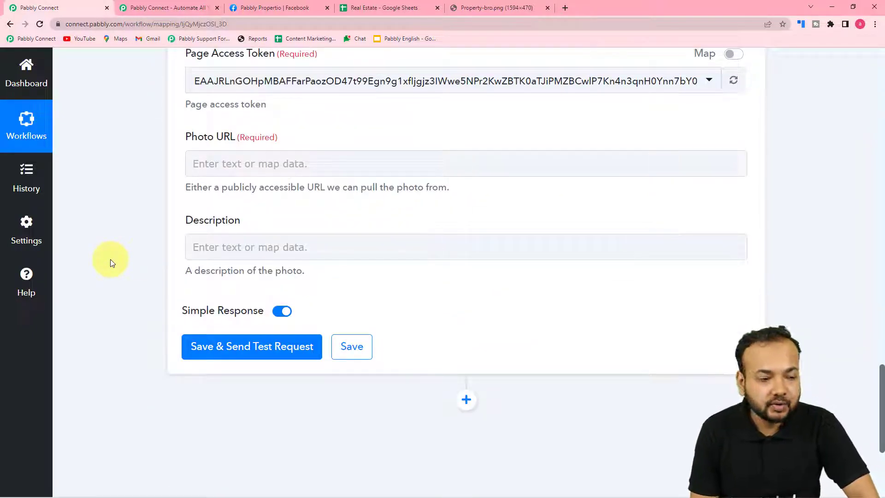
left_click(291, 164)
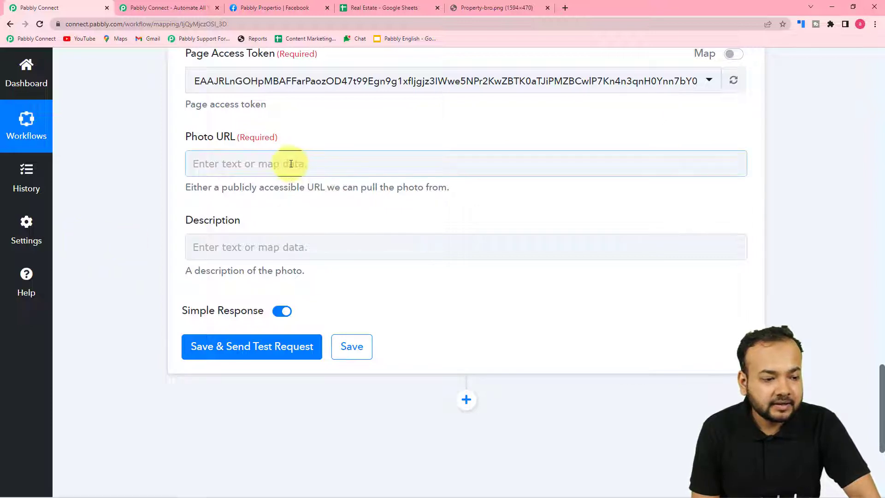
left_click(291, 164)
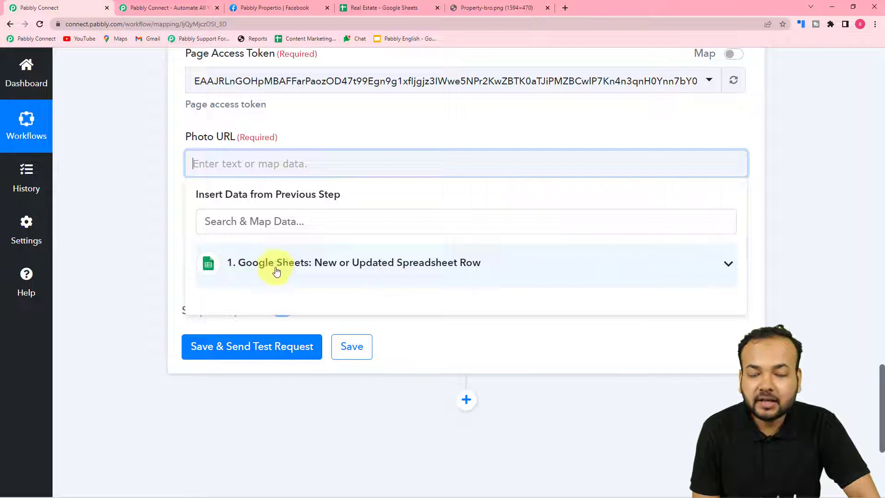
left_click(277, 275)
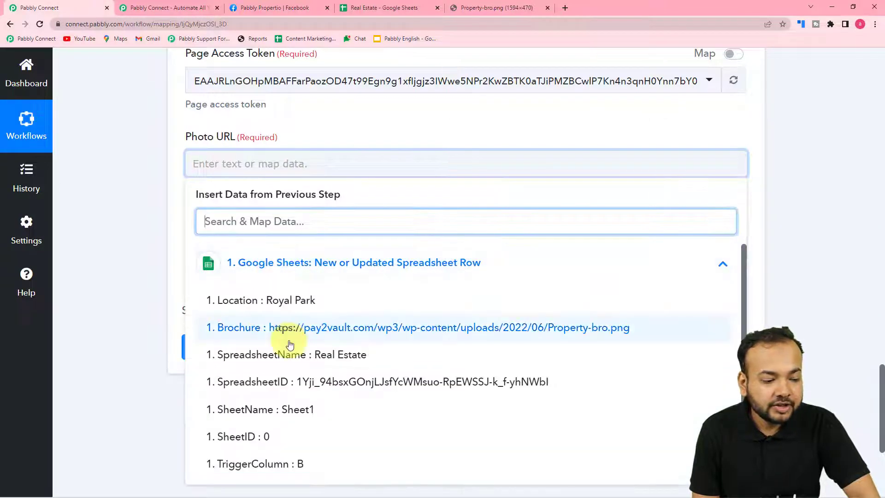
scroll(295, 378, "down", 1)
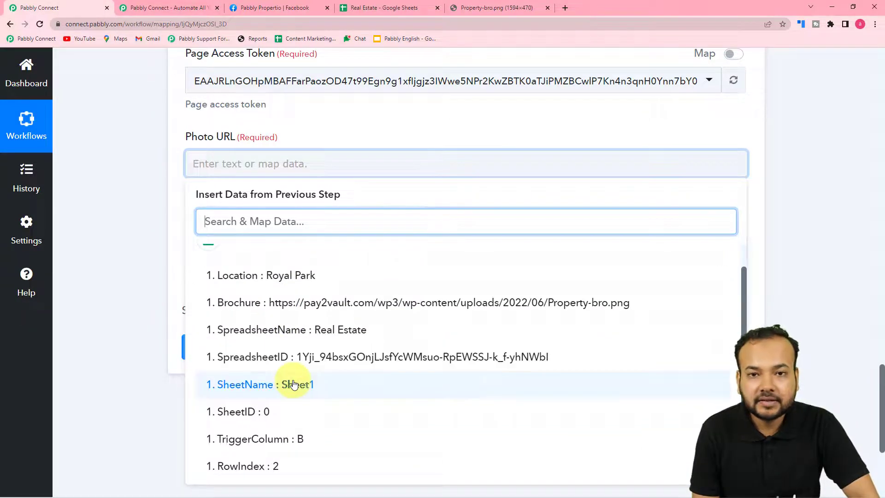
left_click(278, 303)
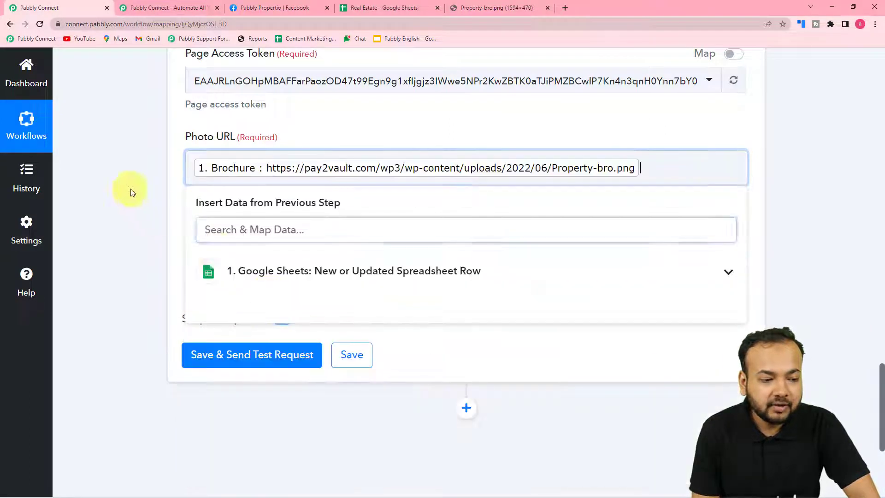
left_click(126, 174)
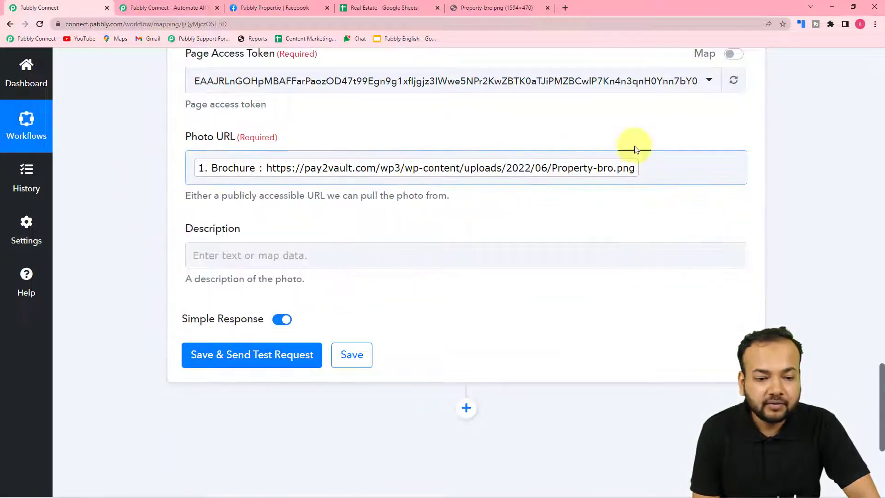
Map the Google Sheets Location value to the photo's Description in the Facebook Pages action.
left_click(326, 246)
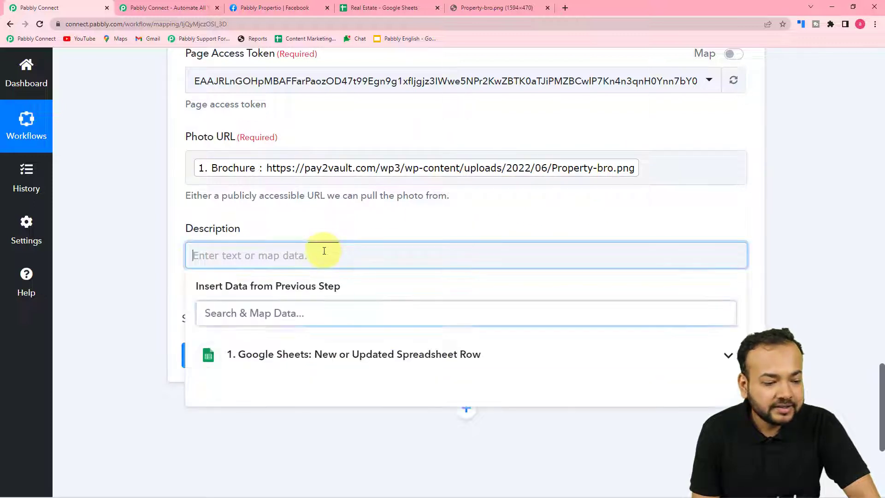
scroll(318, 257, "down", 4)
left_click(319, 183)
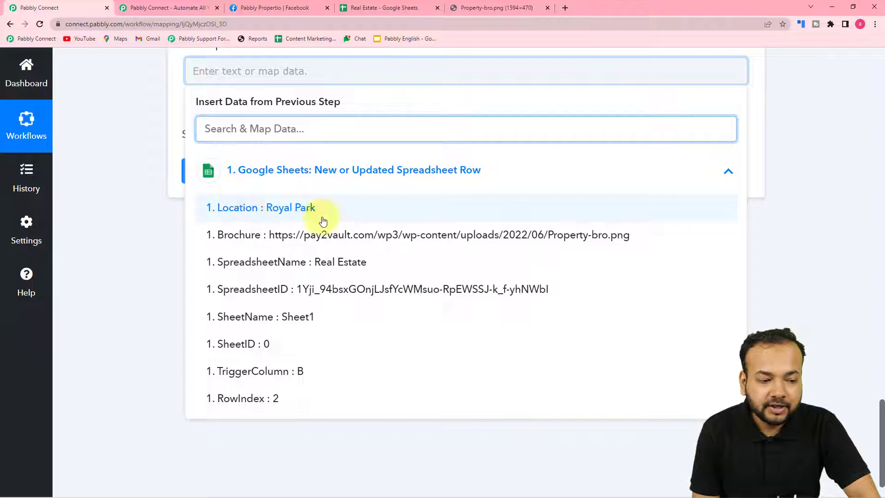
left_click(222, 205)
left_click(107, 141)
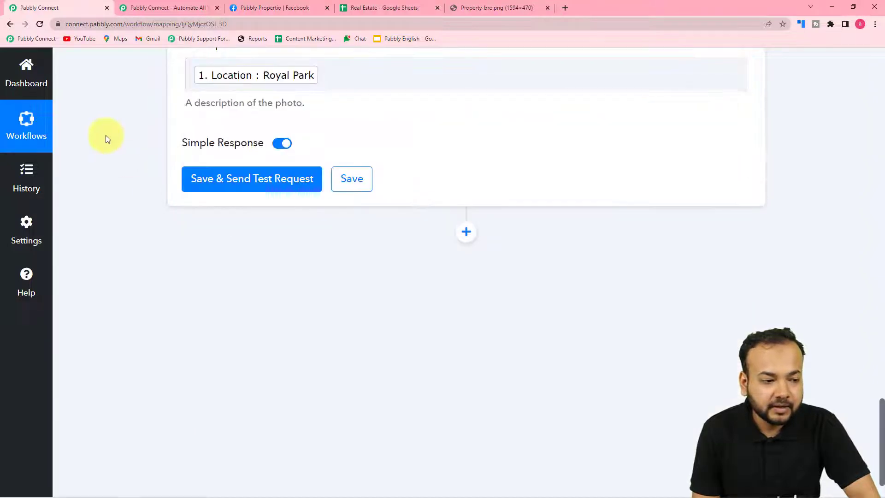
Compare the mapped Photo URL and Description with the Real Estate sheet, and examine the existing posts on the Pabbly Propertio Facebook page.
scroll(105, 139, "up", 4)
left_click(369, 7)
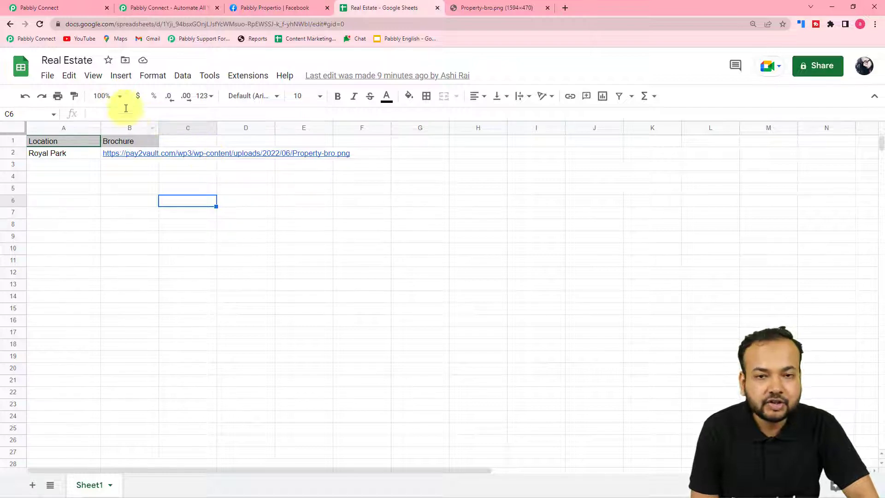
left_click(76, 5)
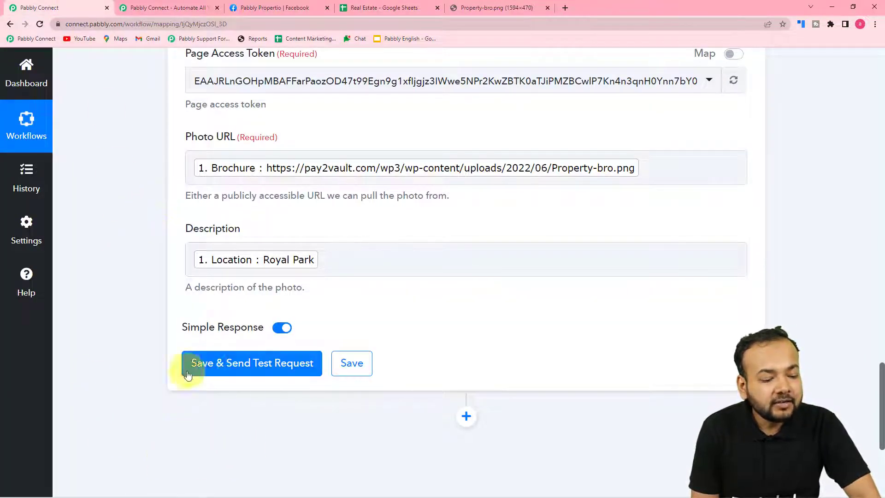
left_click(282, 6)
scroll(767, 271, "down", 5)
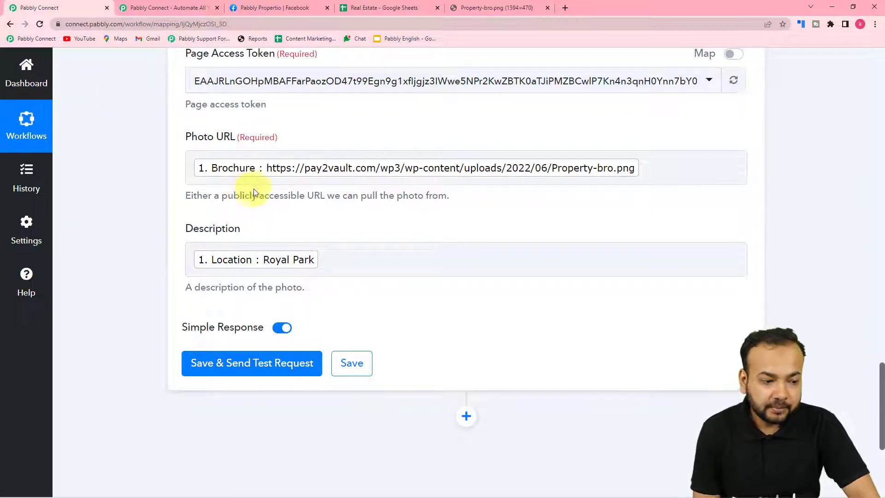
left_click(256, 18)
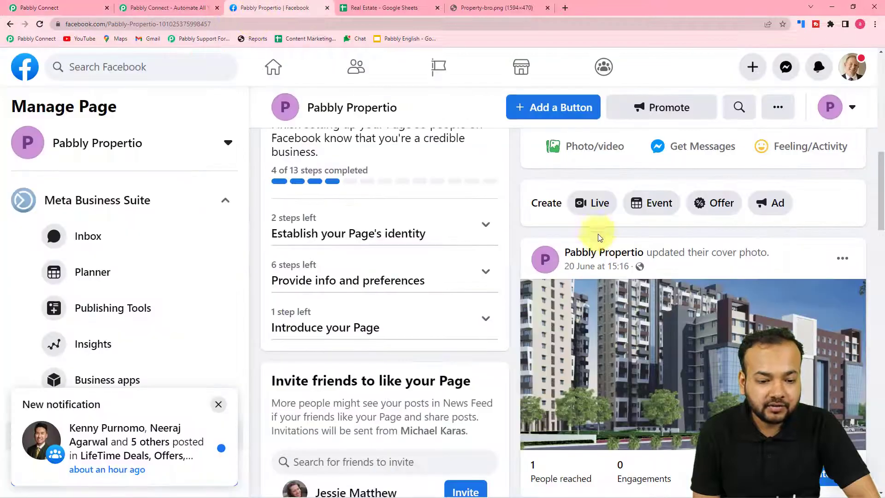
scroll(604, 254, "down", 3)
scroll(540, 297, "up", 5)
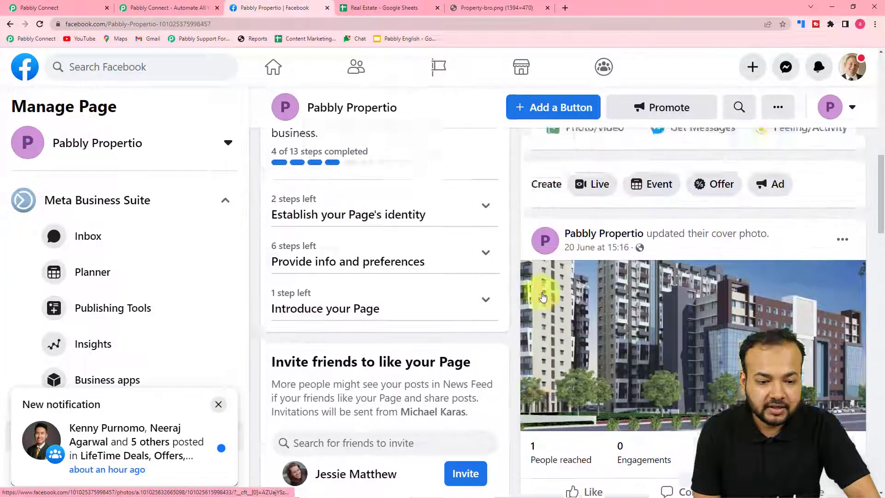
scroll(561, 310, "down", 3)
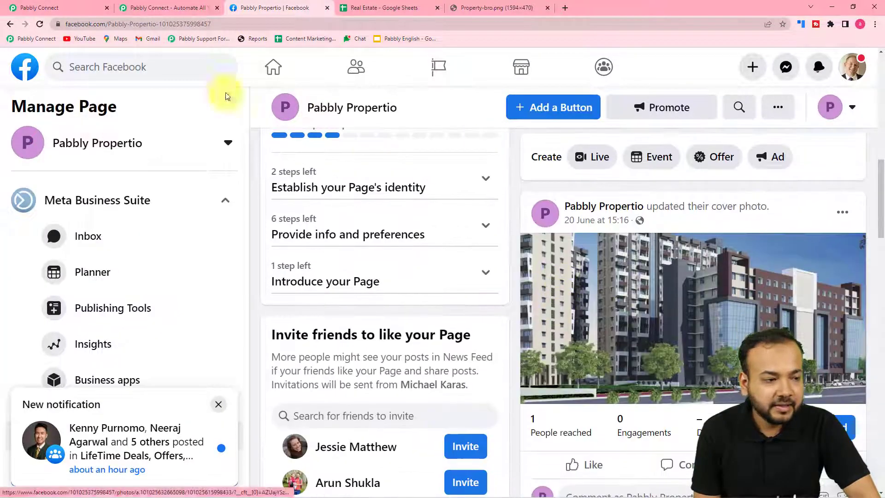
Return to the Pabbly Connect workflow, save the Facebook Pages action with a test request, and review the received response.
left_click(41, 12)
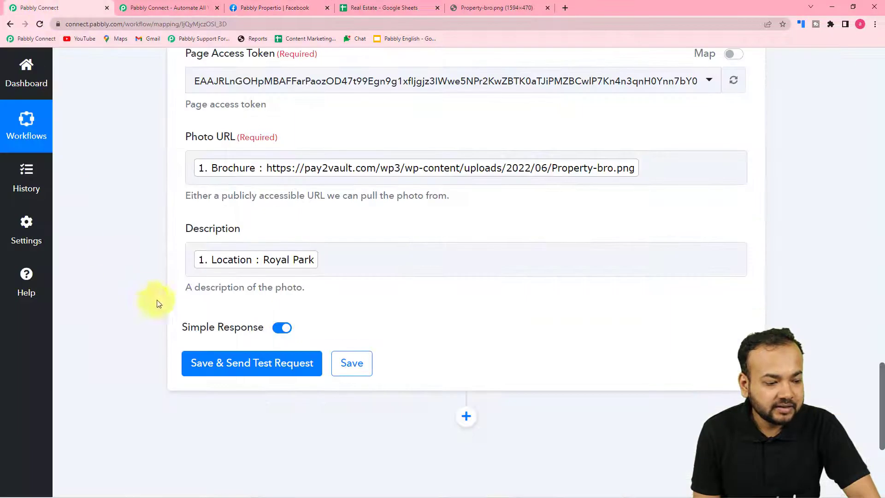
left_click(199, 362)
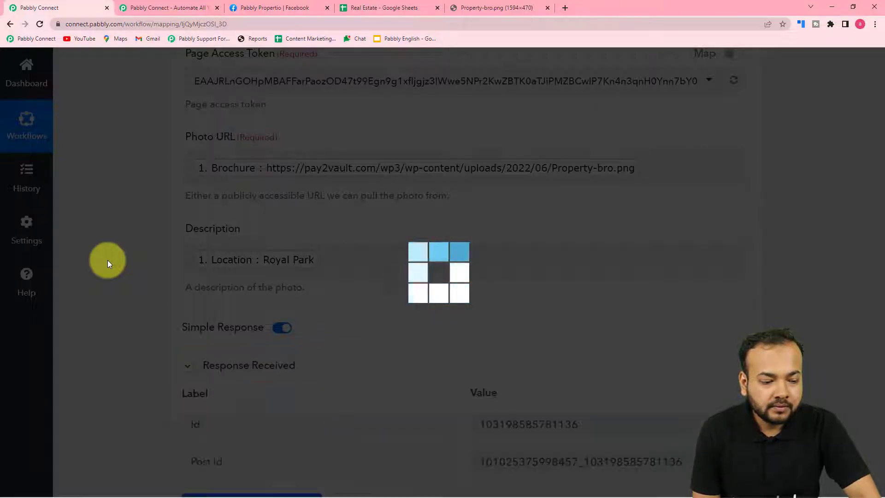
scroll(107, 263, "down", 2)
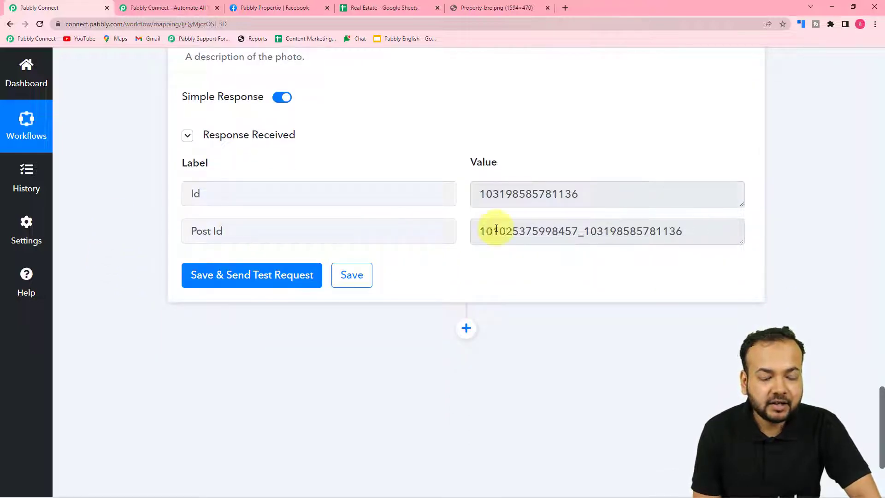
Reload the Pabbly Propertio page on Facebook and check its feed for the post published by Pabbly Connect.
left_click(293, 13)
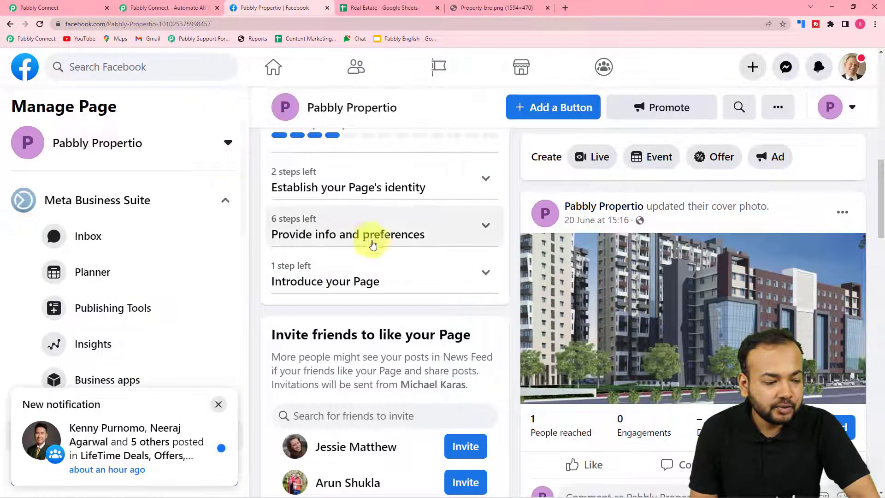
left_click(40, 27)
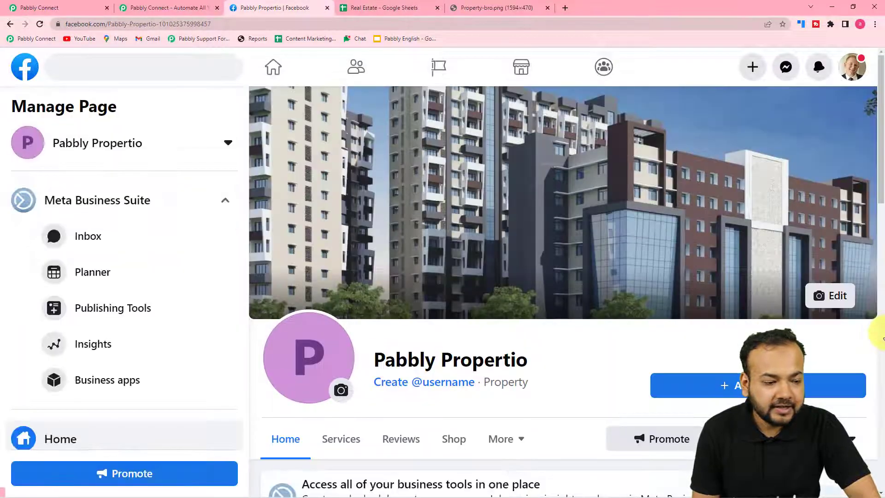
scroll(664, 364, "down", 7)
scroll(664, 364, "down", 3)
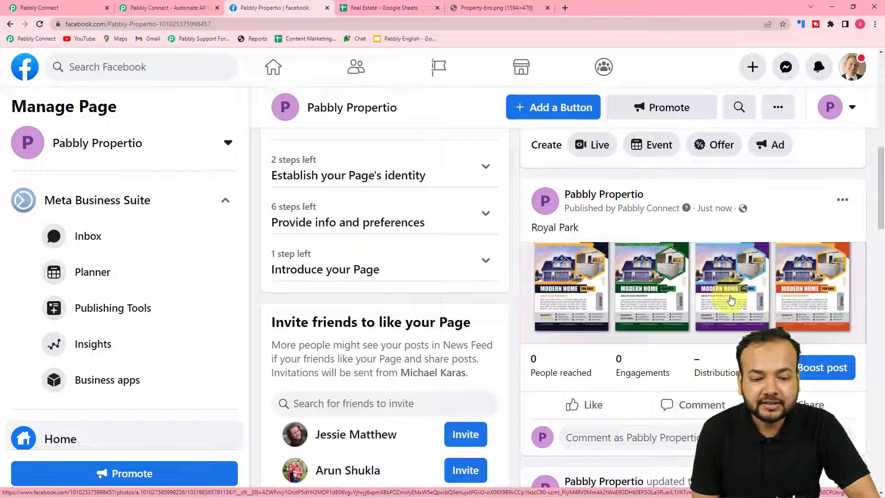
scroll(623, 207, "down", 1)
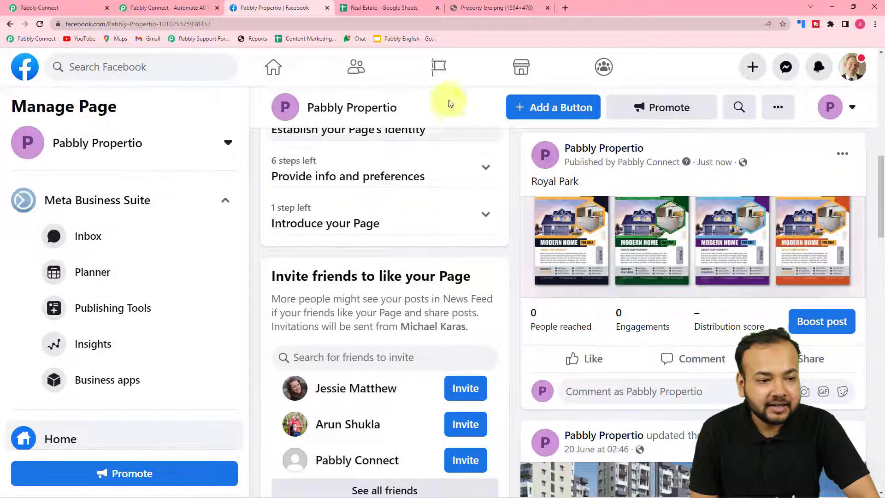
Compare the Facebook post's photo and description with the Royal Park location and brochure image linked in the Real Estate sheet.
left_click(379, 10)
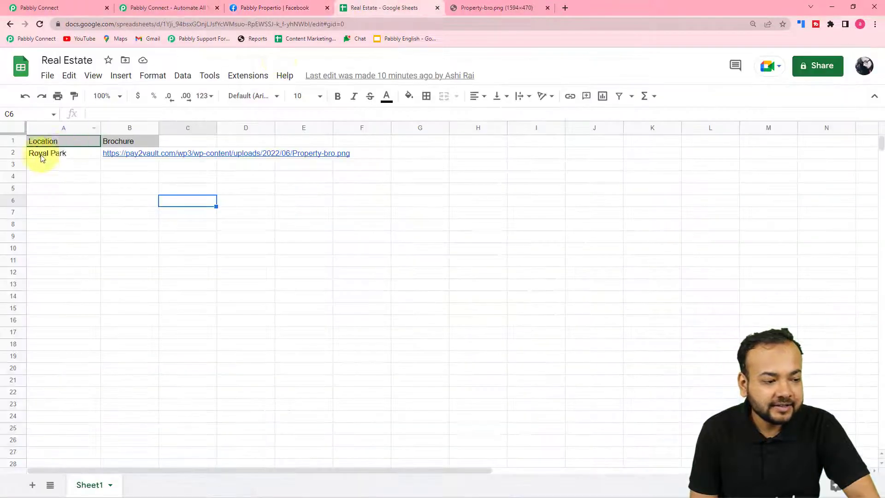
left_click(72, 8)
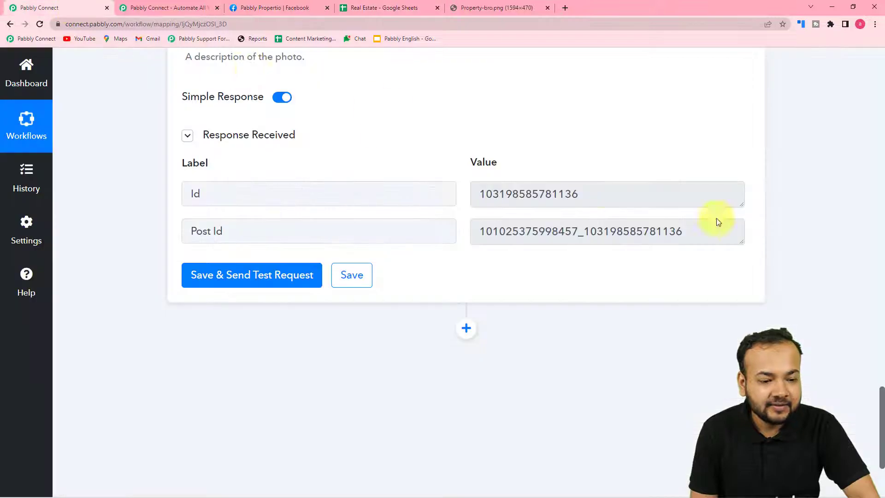
left_click(271, 6)
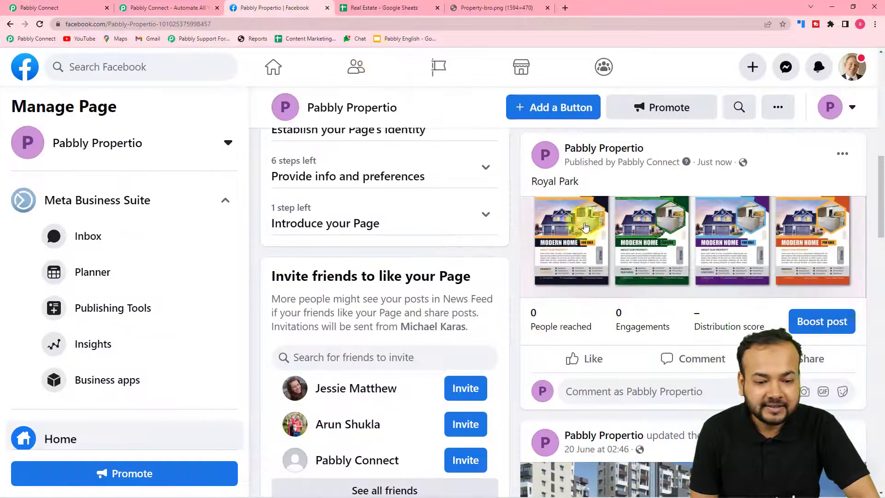
left_click(710, 249)
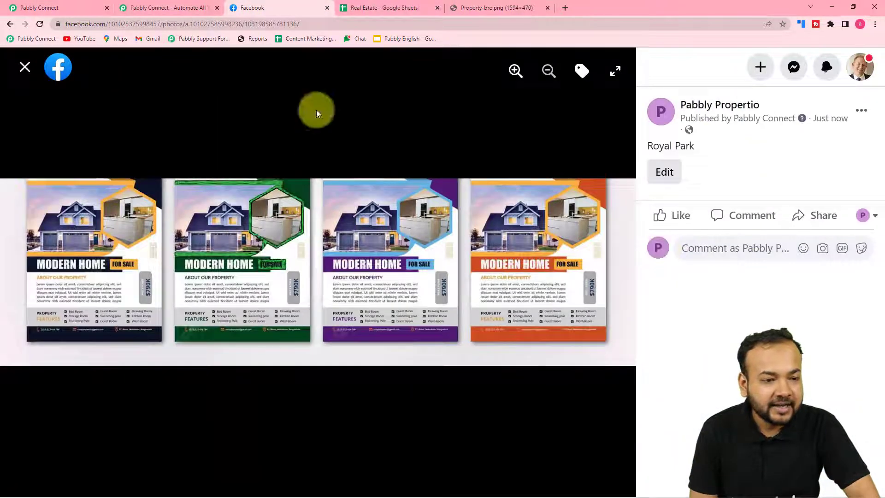
left_click(364, 9)
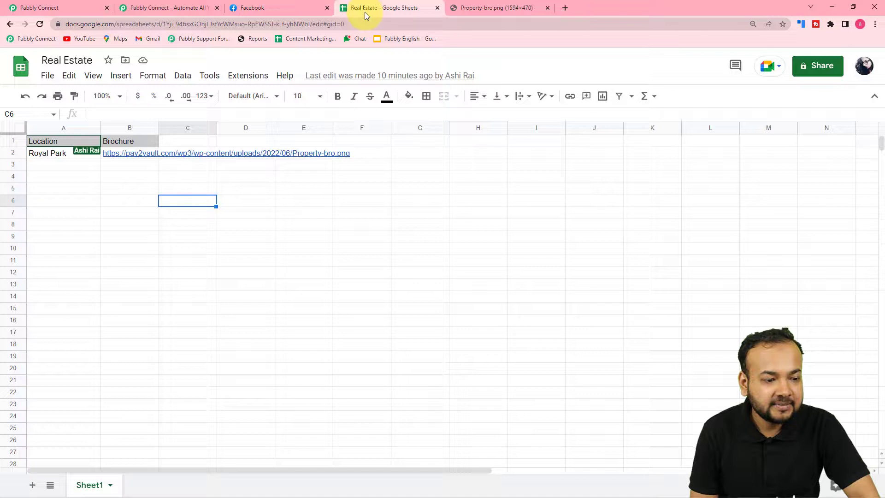
left_click(298, 156)
left_click(138, 155)
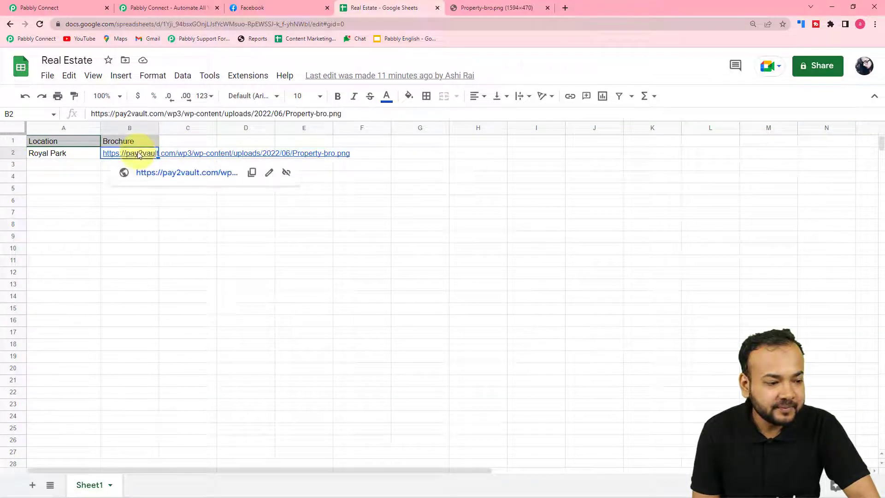
left_click(184, 173)
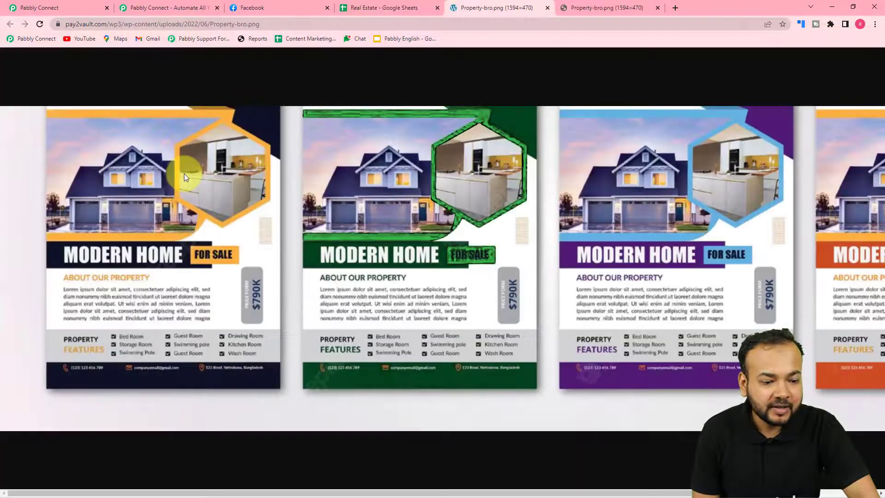
left_click(281, 13)
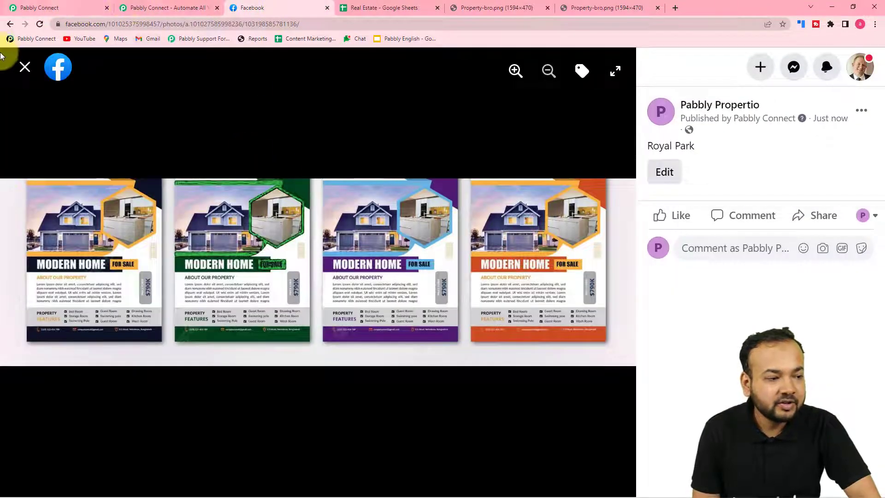
left_click(25, 67)
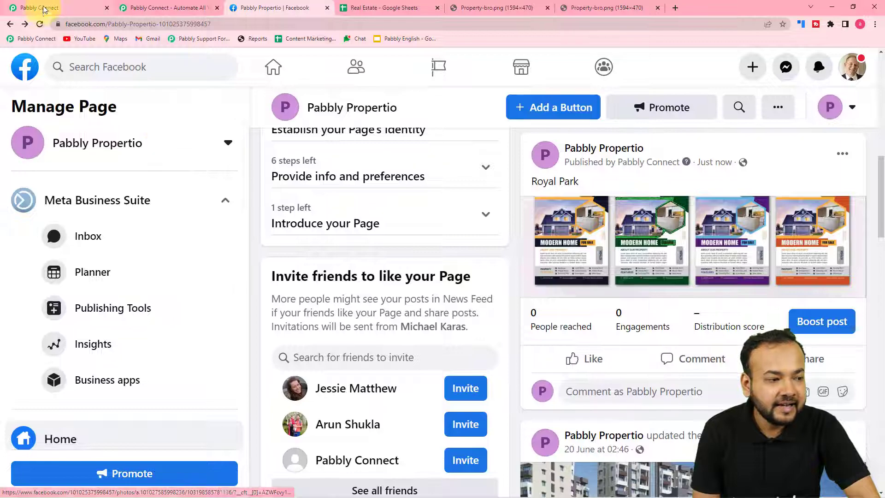
Return to the Pabbly Connect workflow and collapse its Google Sheets trigger and Facebook Pages action to show the overview.
left_click(25, 9)
scroll(878, 382, "up", 2)
scroll(877, 383, "up", 10)
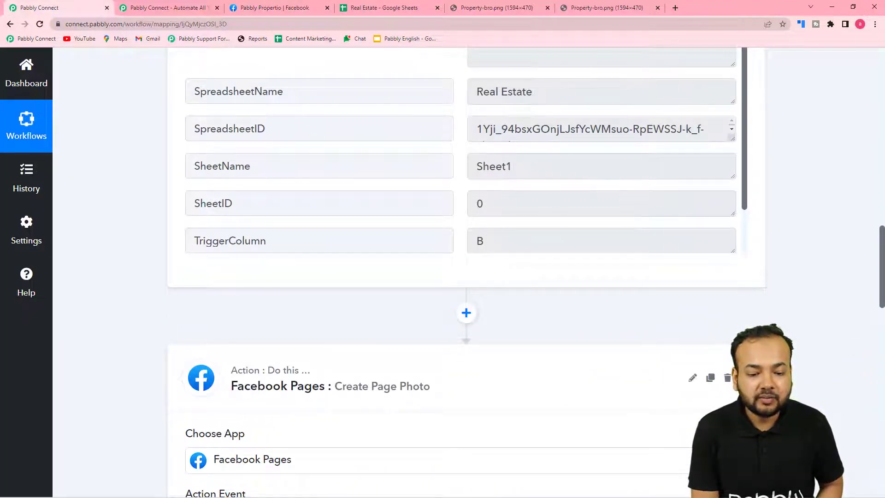
scroll(863, 364, "up", 10)
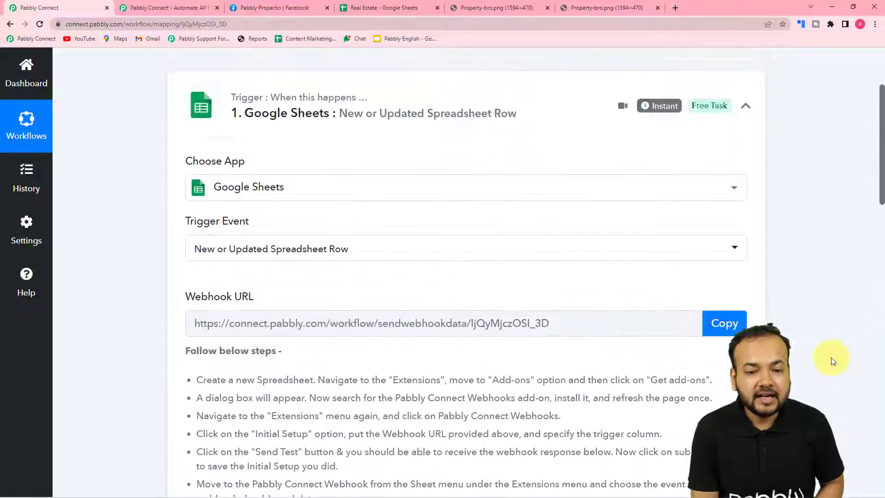
scroll(770, 199, "up", 3)
left_click(745, 243)
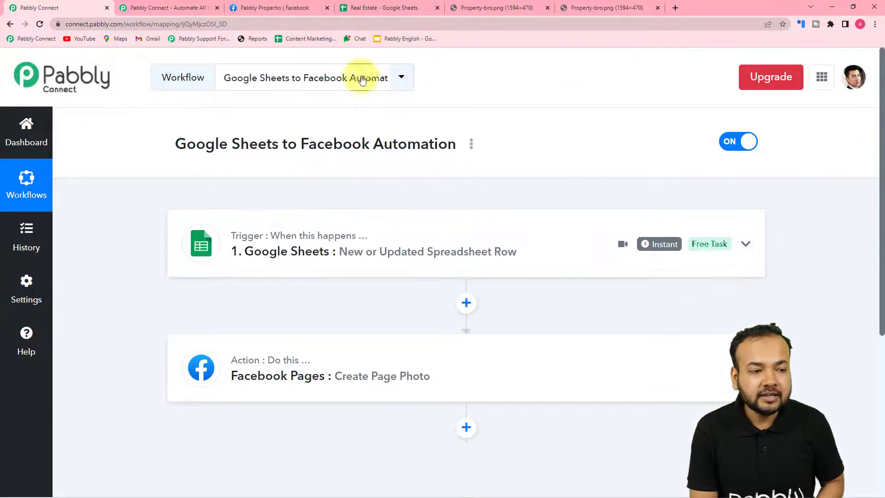